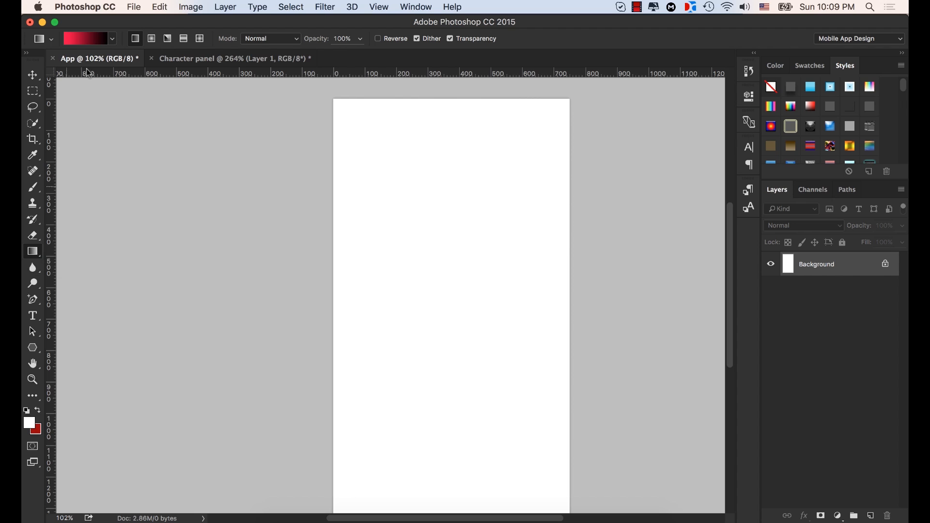
# - Open the current gradient for editing and load the Red, Green preset
pyautogui.click(90, 40)
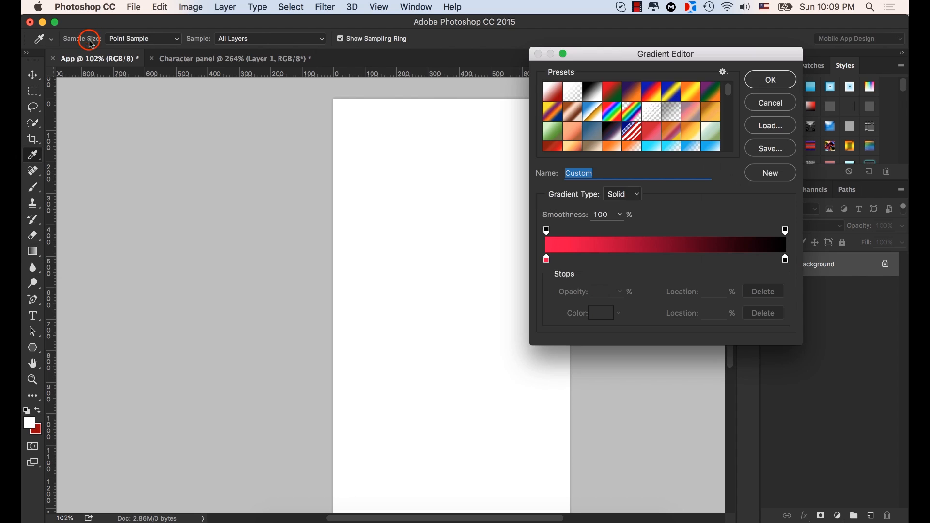
pyautogui.click(657, 51)
pyautogui.moveTo(657, 51); pyautogui.dragTo(694, 67)
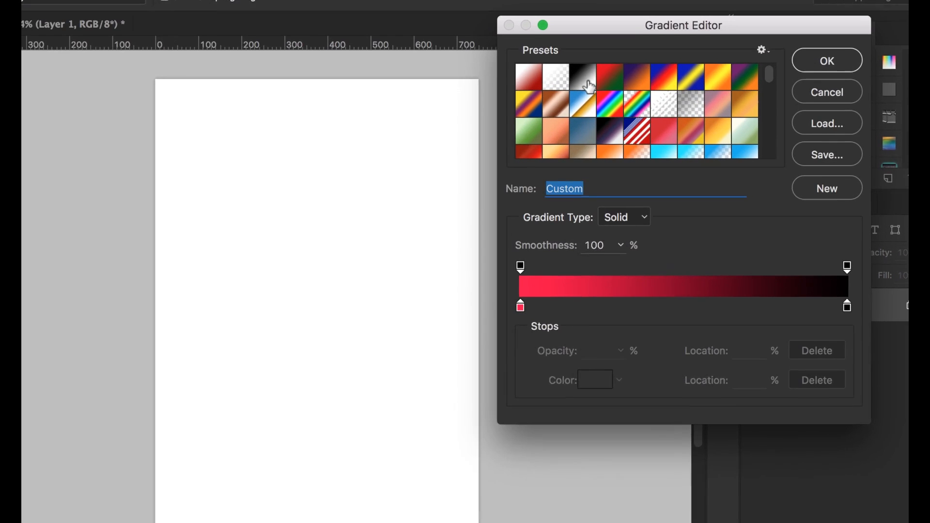
pyautogui.click(664, 95)
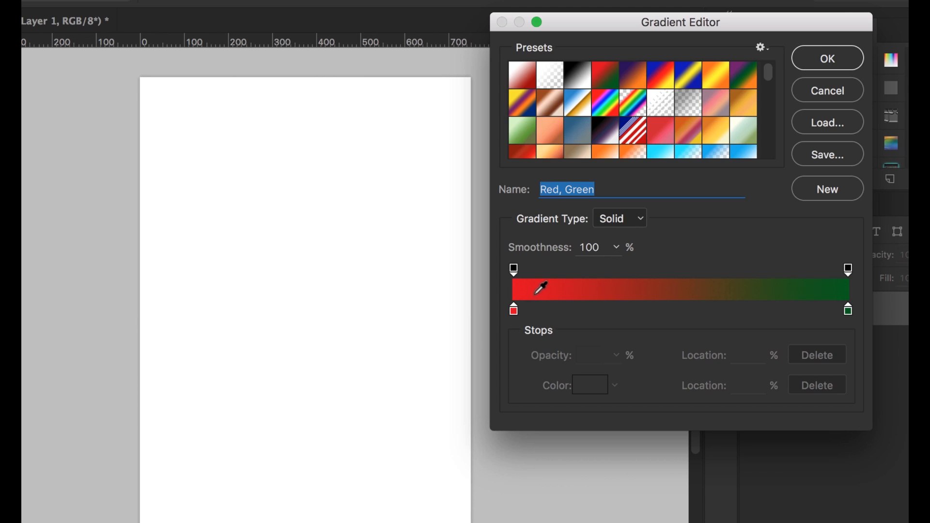
# - Change the gradient's red starting color stop to a bright blue with a hue of 209°
pyautogui.click(515, 314)
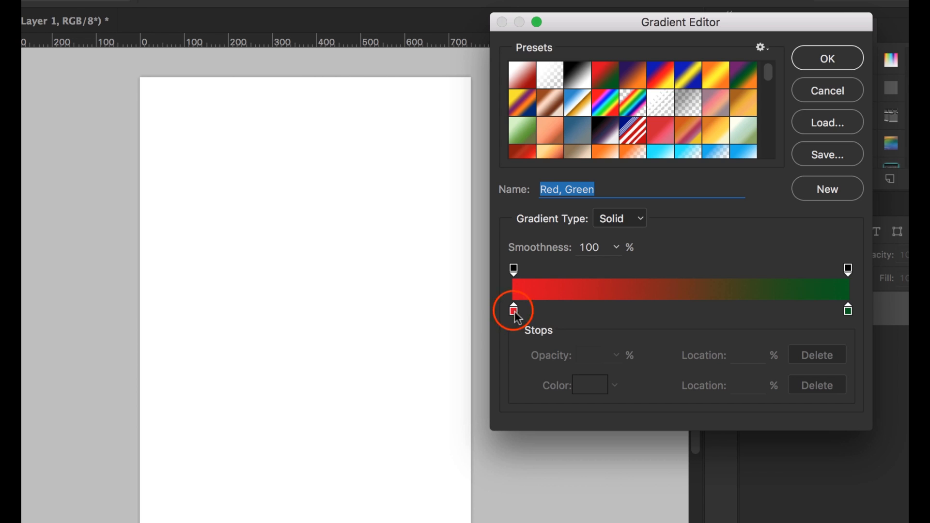
pyautogui.click(514, 311)
pyautogui.click(513, 311)
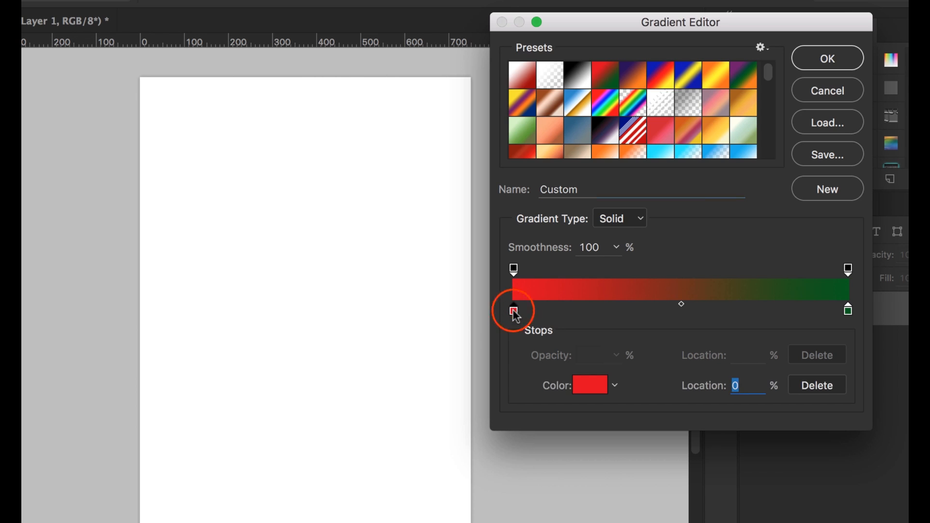
pyautogui.moveTo(516, 316)
pyautogui.mouseDown()
pyautogui.moveTo(792, 310)
pyautogui.moveTo(664, 318)
pyautogui.moveTo(789, 312)
pyautogui.moveTo(702, 322)
pyautogui.moveTo(851, 310)
pyautogui.moveTo(513, 321)
pyautogui.mouseUp()
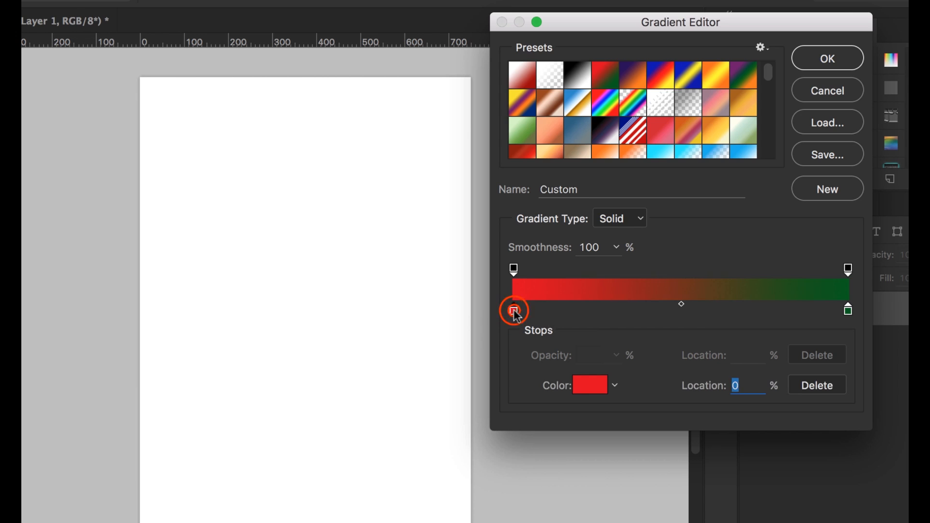
pyautogui.doubleClick(515, 311)
pyautogui.click(346, 213)
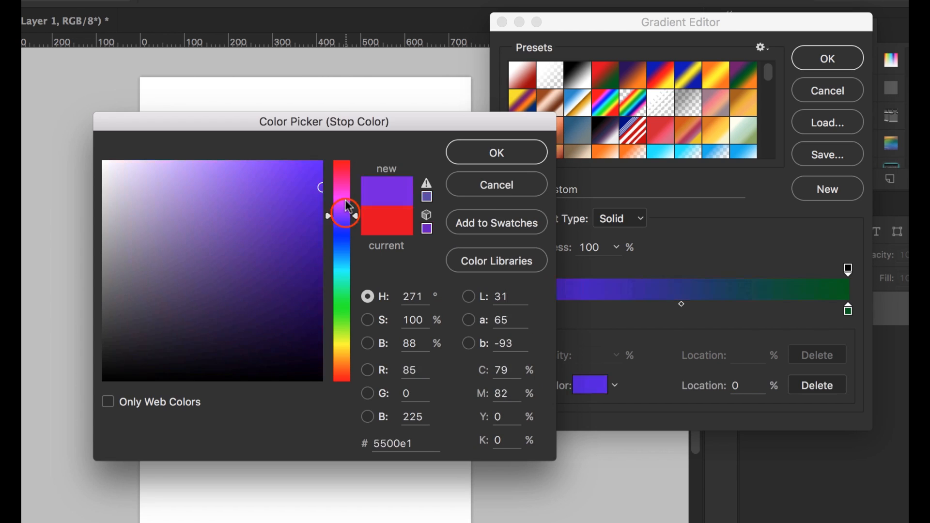
pyautogui.moveTo(349, 206); pyautogui.dragTo(346, 253)
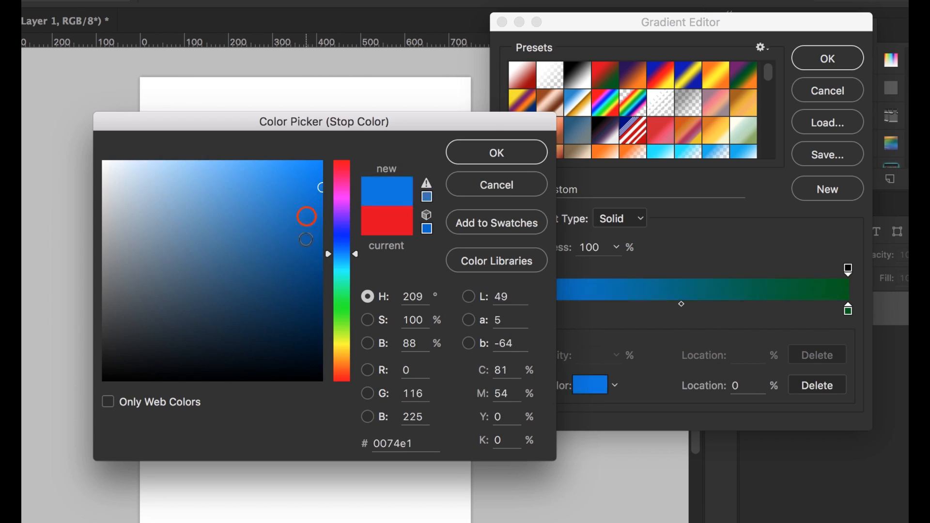
pyautogui.moveTo(306, 216); pyautogui.dragTo(473, 150)
pyautogui.click(479, 148)
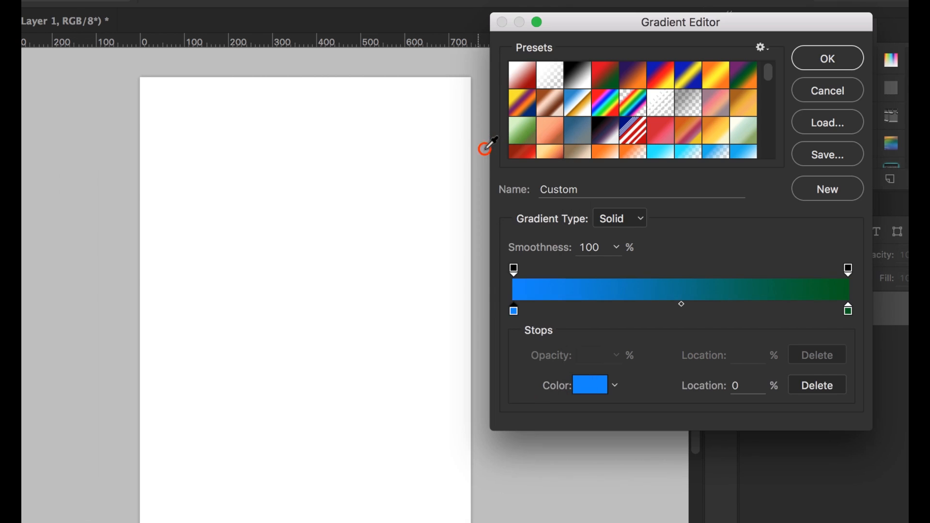
pyautogui.click(487, 148)
# - Set the gradient's starting color stop to the deep blue #000cff
pyautogui.click(514, 311)
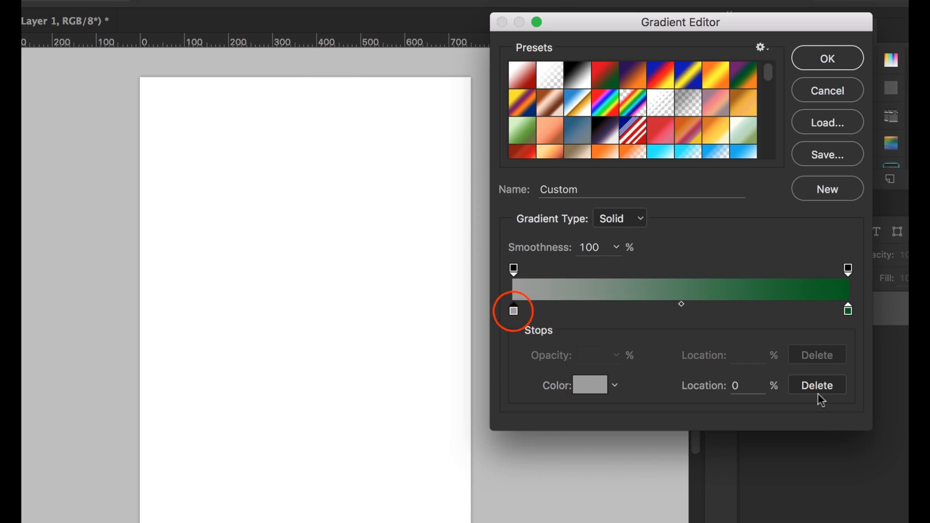
pyautogui.doubleClick(513, 312)
pyautogui.click(347, 237)
pyautogui.moveTo(319, 206); pyautogui.dragTo(372, 148)
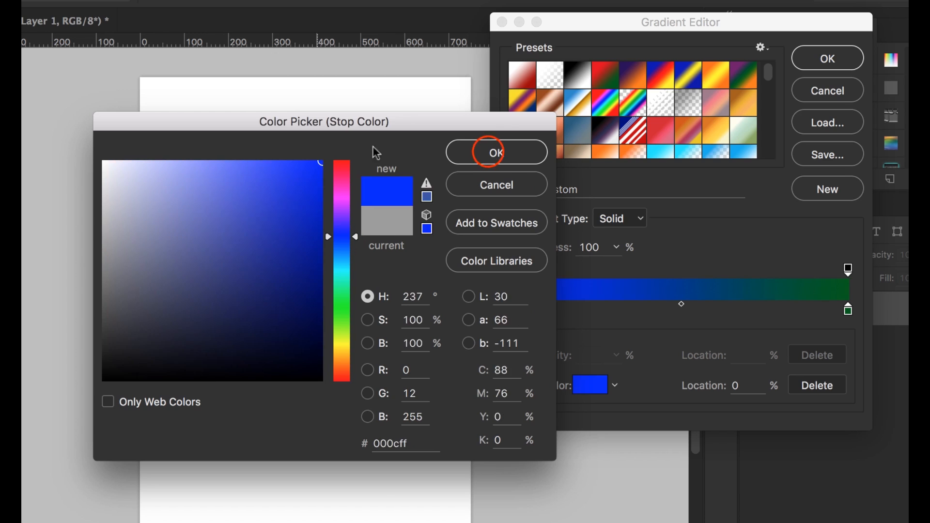
pyautogui.click(489, 152)
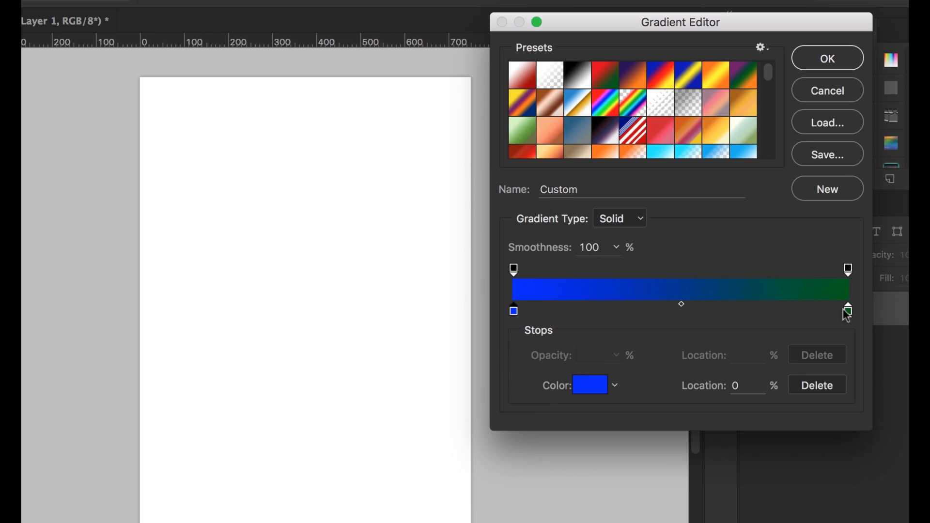
# - Set the gradient's green ending color stop to bright cyan #00fff6 and accept the edited gradient
pyautogui.doubleClick(847, 312)
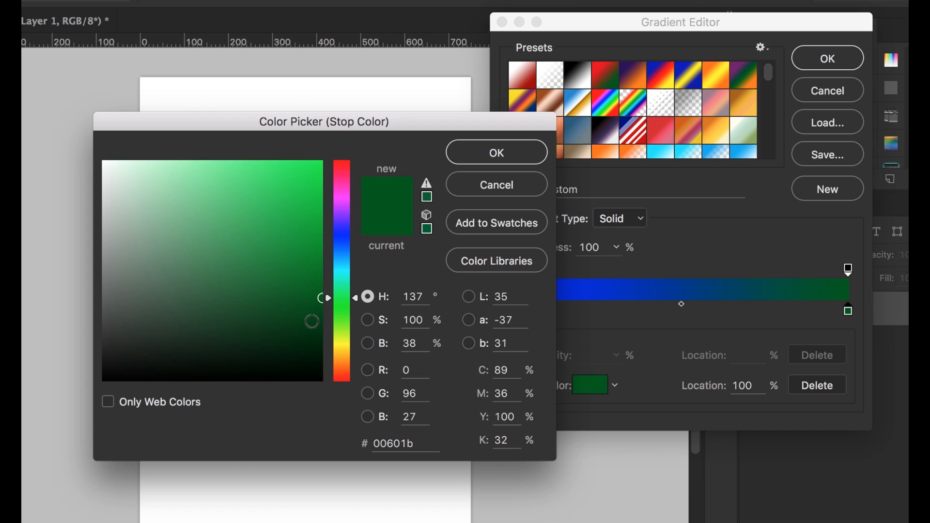
pyautogui.moveTo(342, 297); pyautogui.dragTo(347, 273)
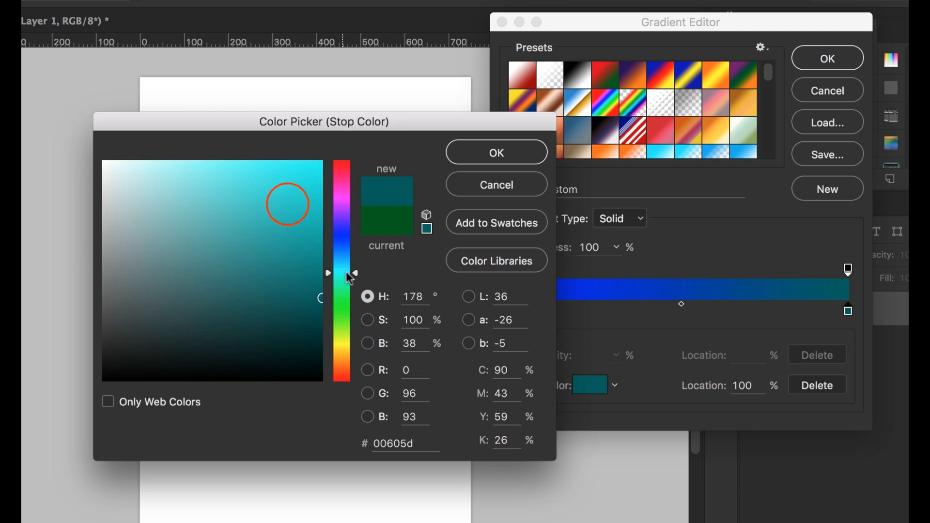
pyautogui.moveTo(280, 220); pyautogui.dragTo(490, 151)
pyautogui.click(488, 154)
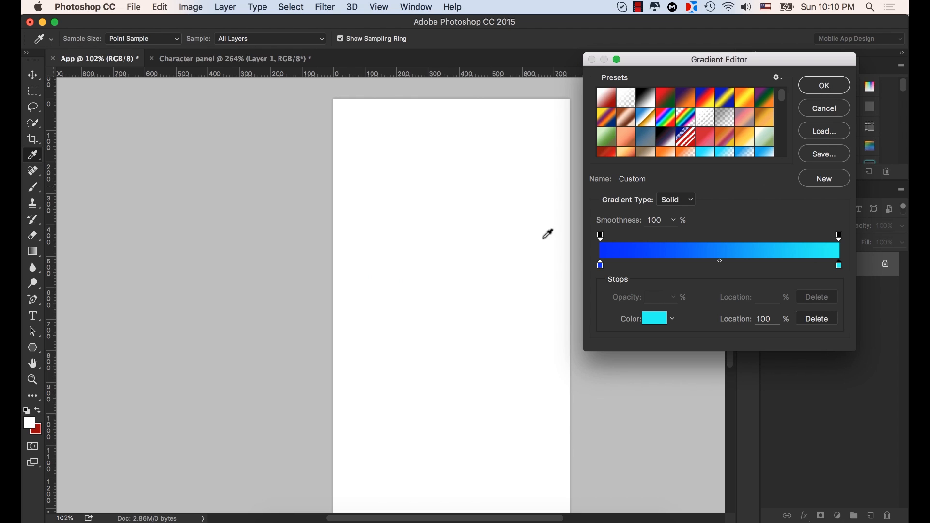
pyautogui.click(821, 87)
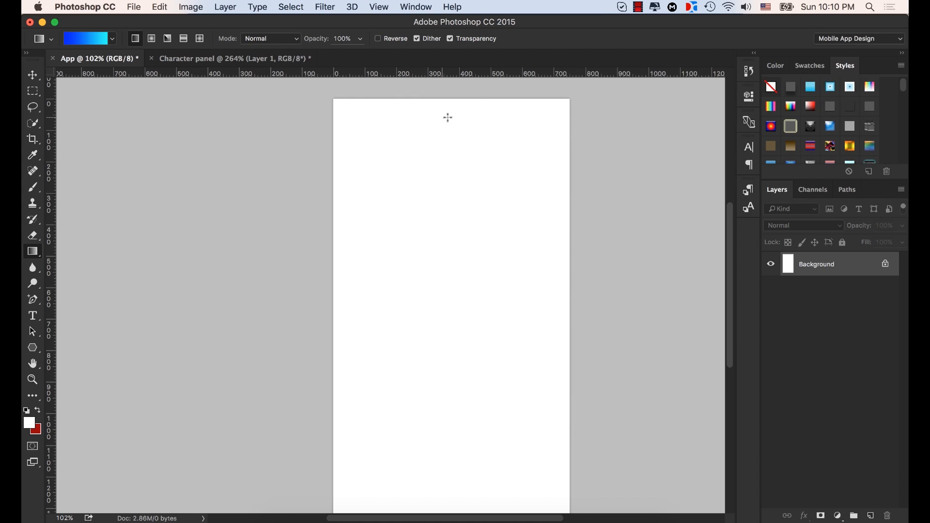
# - Fill the Background layer with the blue-to-cyan linear gradient, running vertically from the canvas's upper edge downward
pyautogui.moveTo(444, 99); pyautogui.dragTo(452, 511)
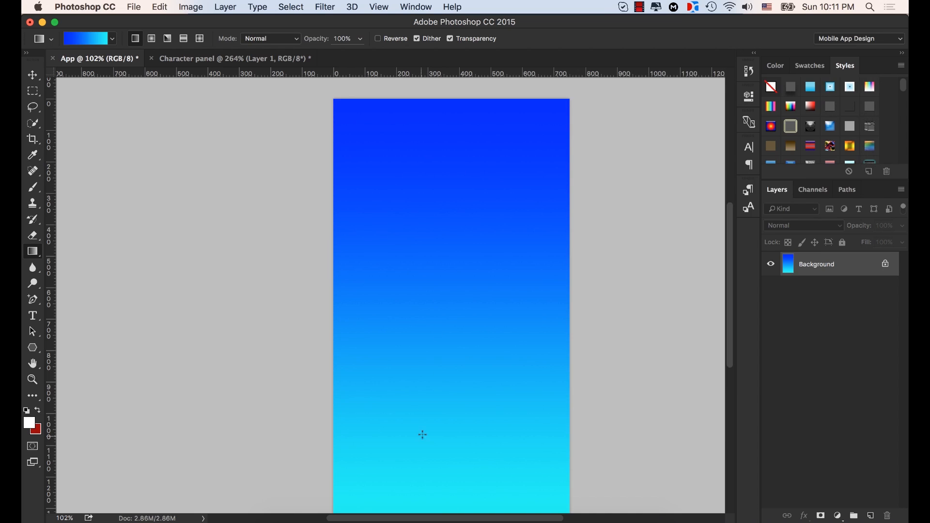
pyautogui.scroll(-4, 432, 330)
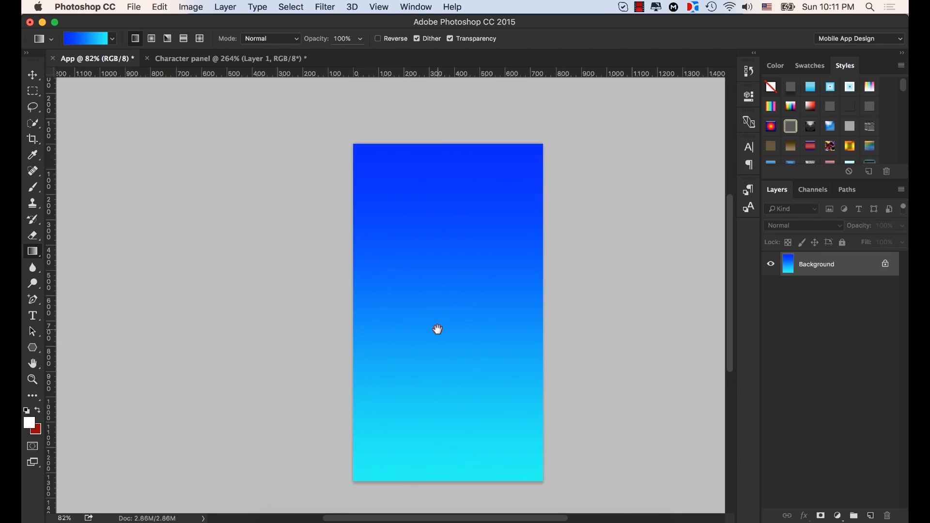
pyautogui.scroll(-3, 424, 277)
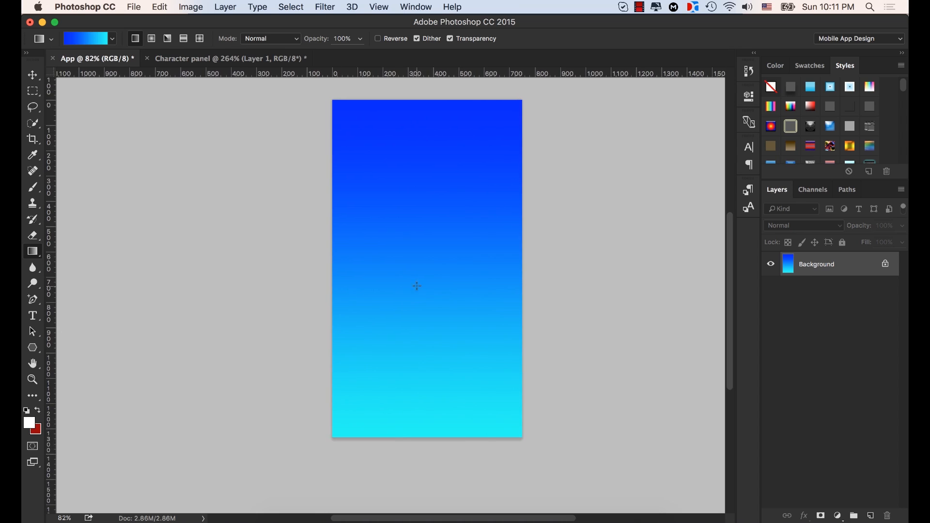
pyautogui.scroll(2, 428, 198)
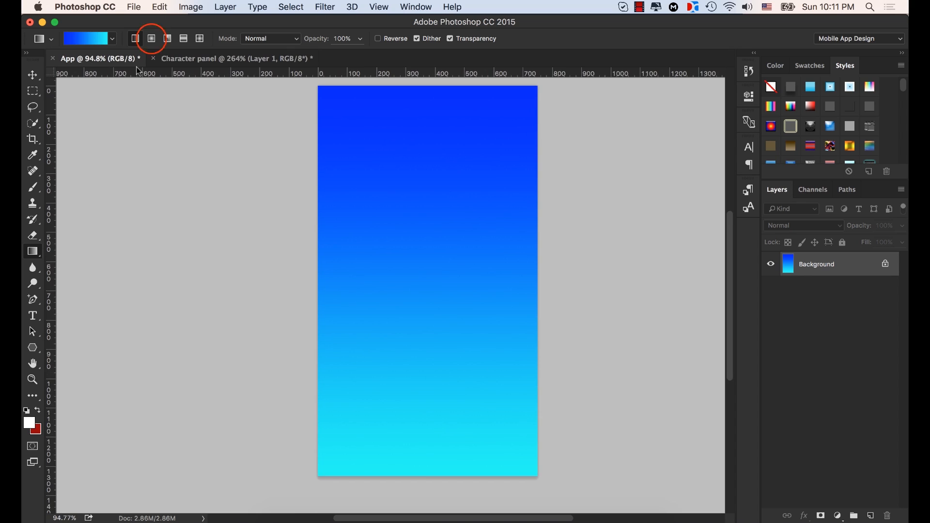
# - Try the radial, angle and reflected gradient styles on the Background layer, running each one vertically down the canvas
pyautogui.click(151, 38)
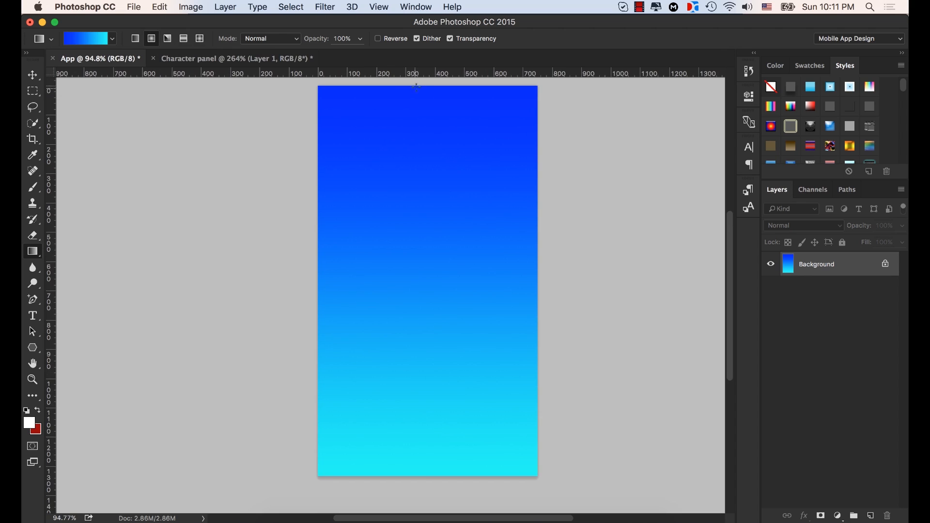
pyautogui.moveTo(418, 86); pyautogui.dragTo(433, 433)
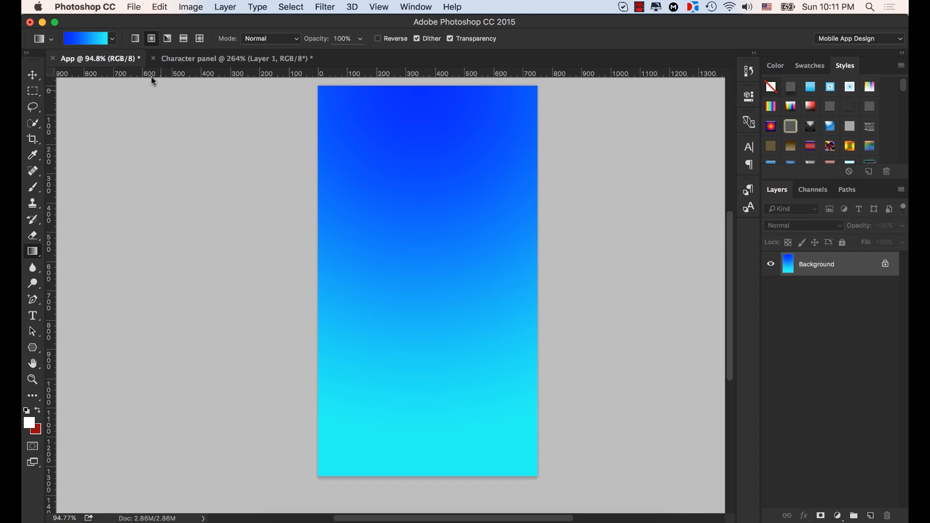
pyautogui.click(167, 39)
pyautogui.moveTo(422, 86); pyautogui.dragTo(442, 432)
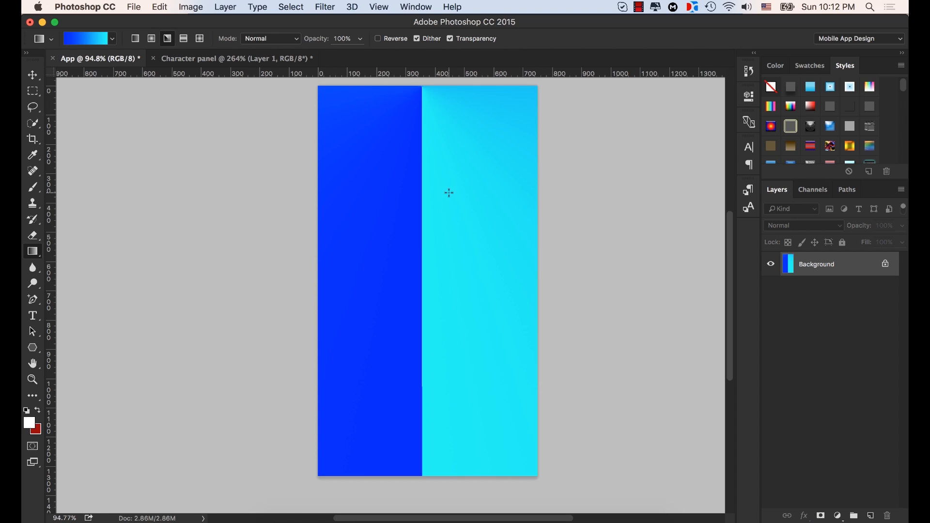
pyautogui.click(184, 40)
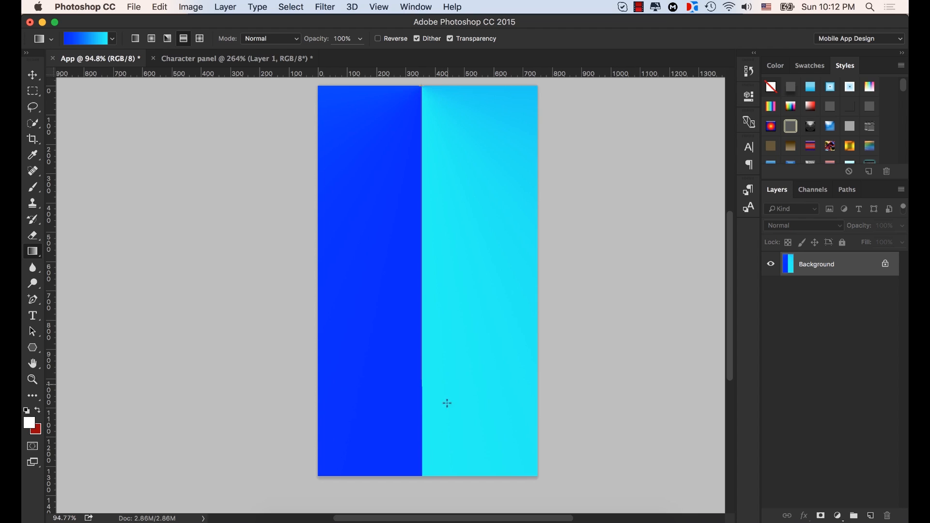
pyautogui.moveTo(447, 457); pyautogui.dragTo(447, 455)
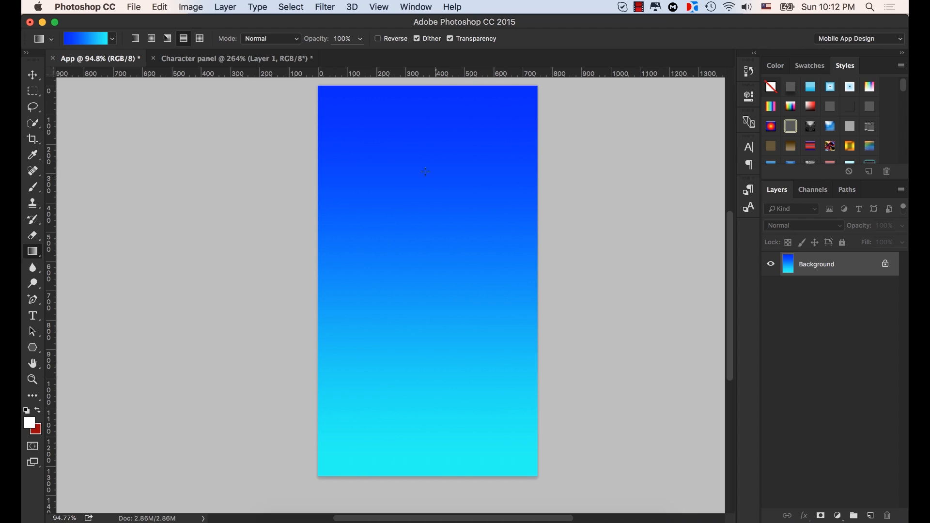
# - Fill the Background layer with a diamond gradient running from the canvas's upper edge down to its lower edge
pyautogui.click(200, 39)
pyautogui.click(414, 86)
pyautogui.moveTo(422, 149); pyautogui.dragTo(431, 474)
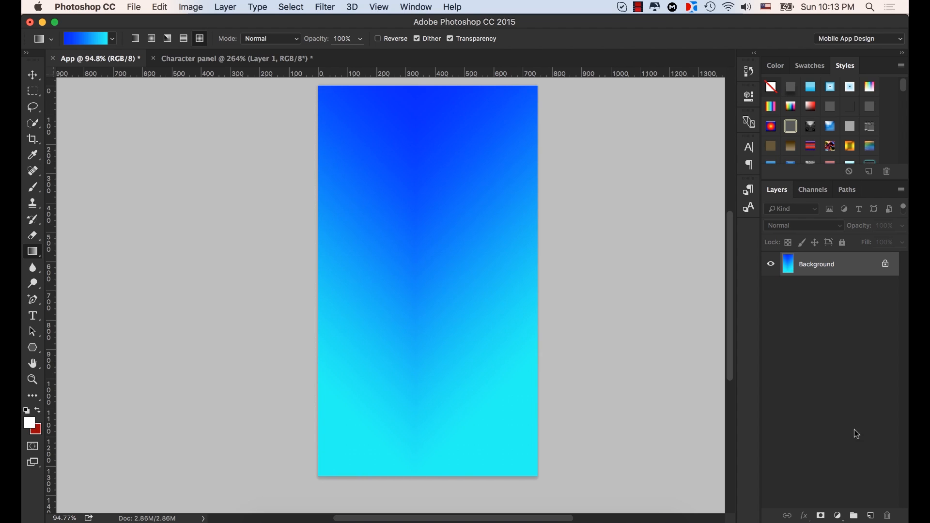
# - Add a new layer above the Background and set the gradient's starting color stop to pink #ff0072
pyautogui.click(871, 515)
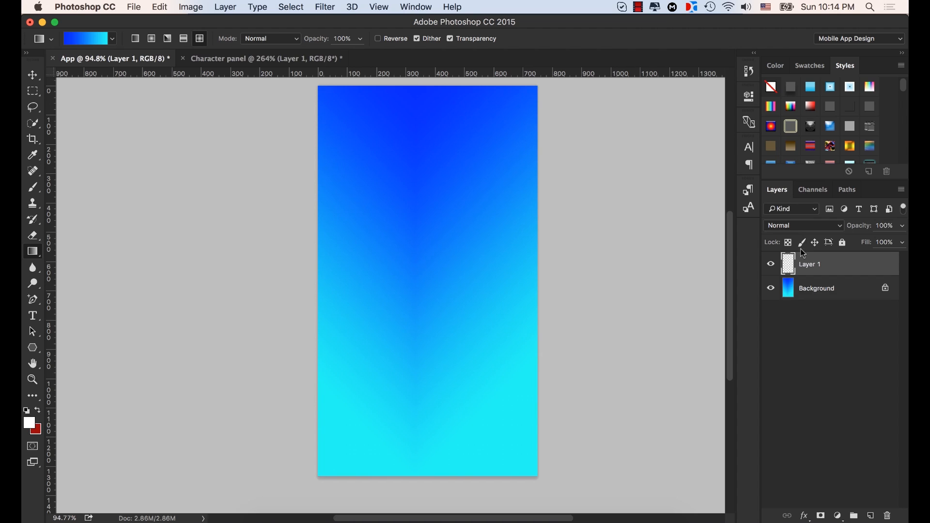
pyautogui.click(87, 39)
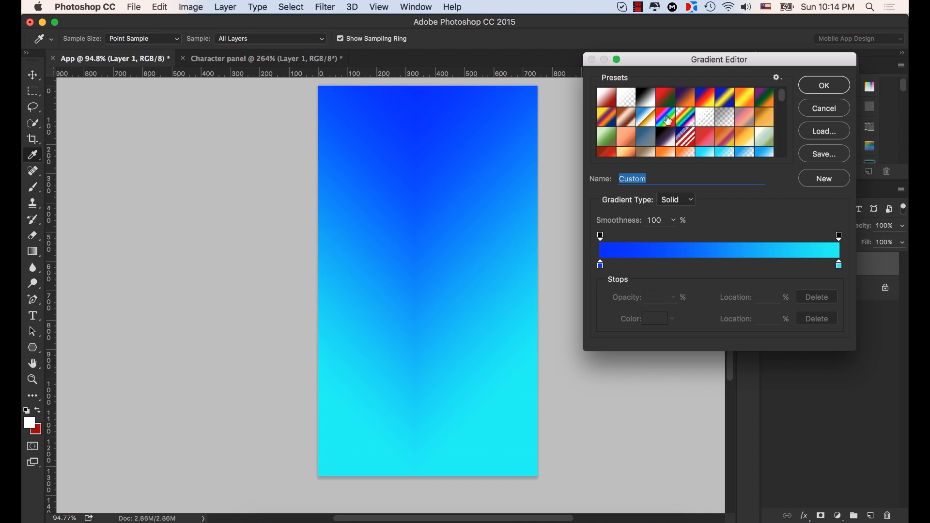
pyautogui.doubleClick(600, 263)
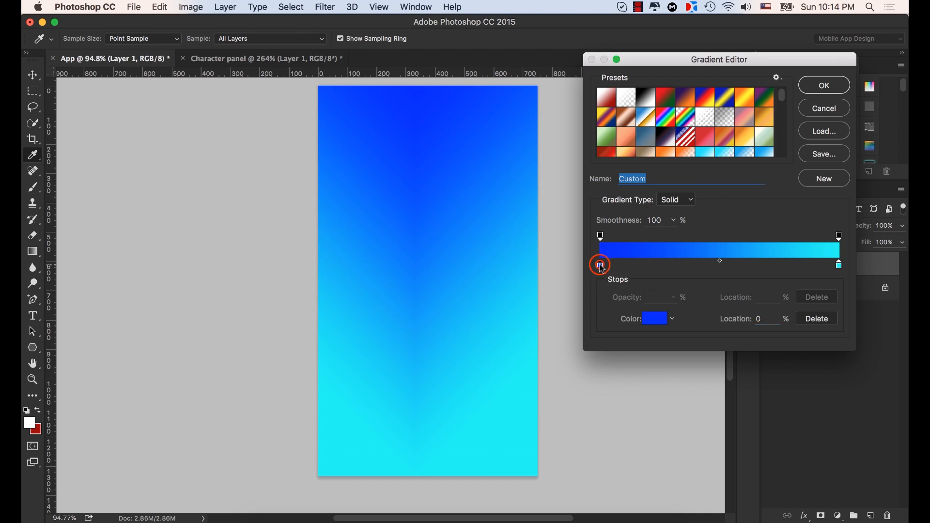
pyautogui.moveTo(493, 212); pyautogui.dragTo(460, 167)
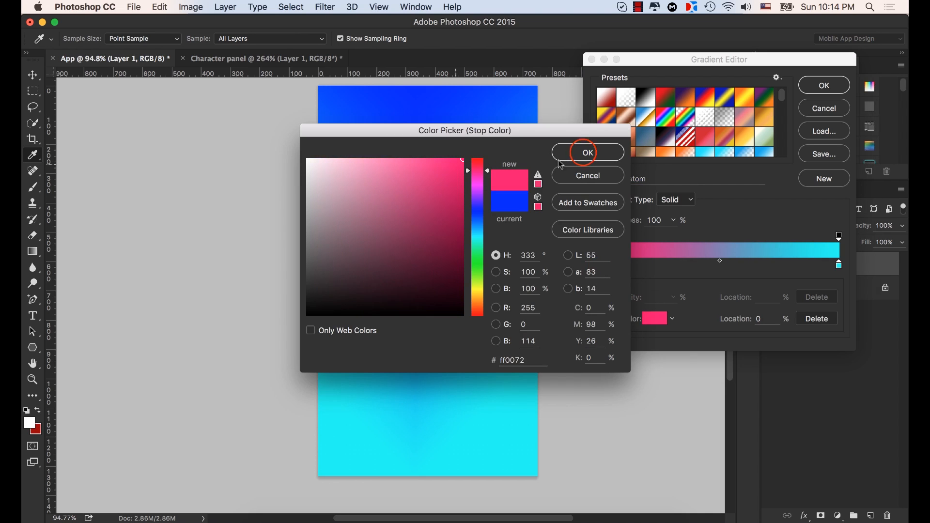
pyautogui.click(584, 152)
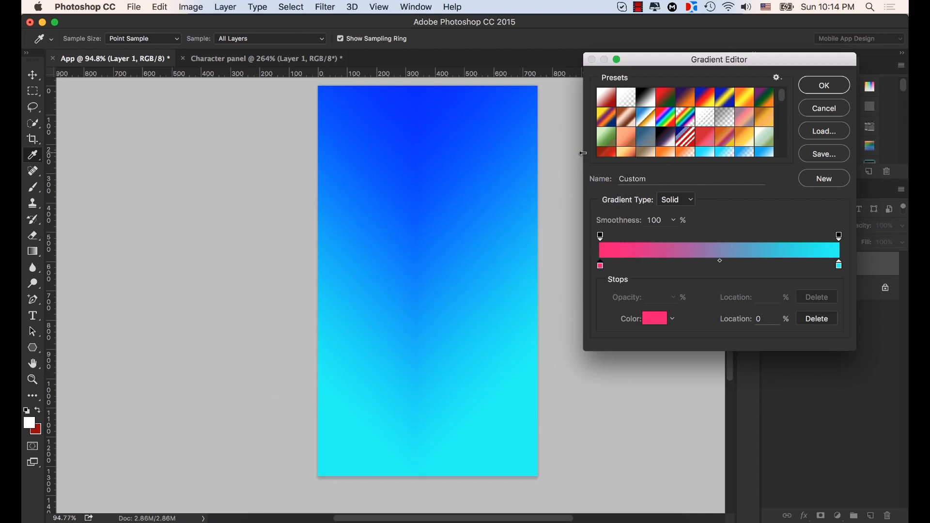
# - Set the gradient's cyan ending color stop to yellow #fff000
pyautogui.doubleClick(839, 265)
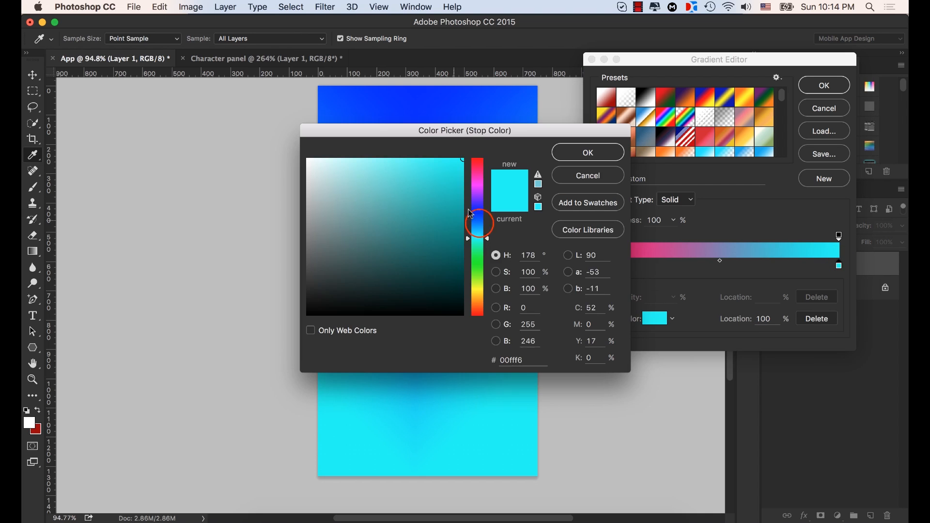
pyautogui.moveTo(481, 225); pyautogui.dragTo(487, 291)
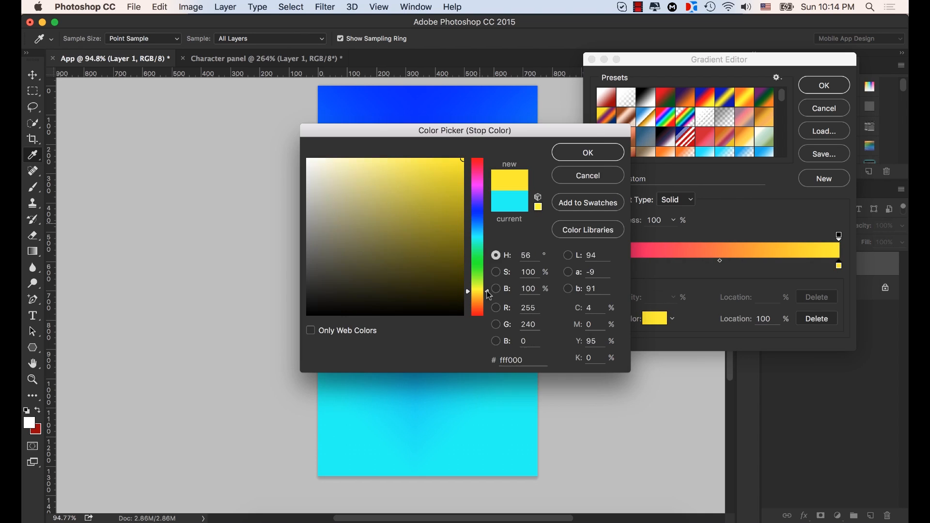
pyautogui.click(594, 154)
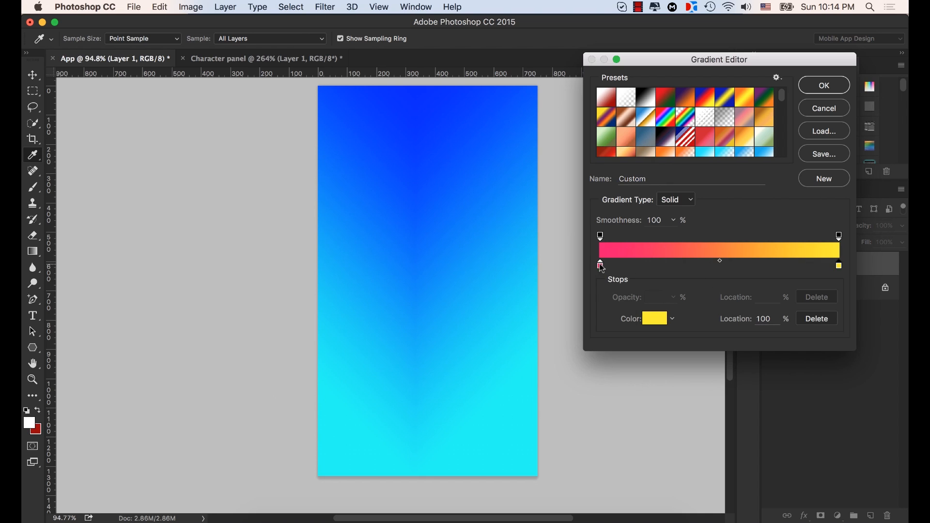
# - Duplicate the gradient's pink starting color stop toward the middle of the gradient ramp
pyautogui.press('alt')
pyautogui.moveTo(601, 267); pyautogui.dragTo(733, 271)
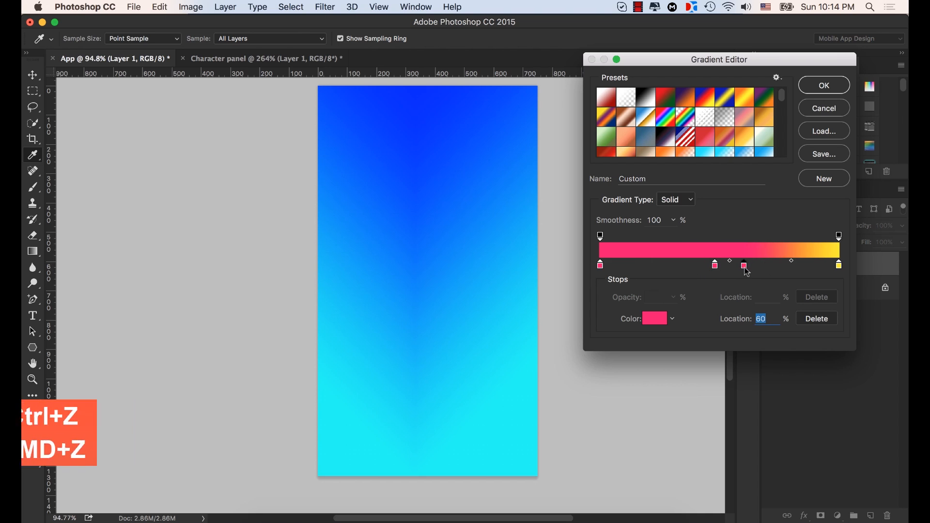
# - Undo the extra duplicated pink stop and set the middle color stop to orange-red #ff3000
pyautogui.press('super+z')
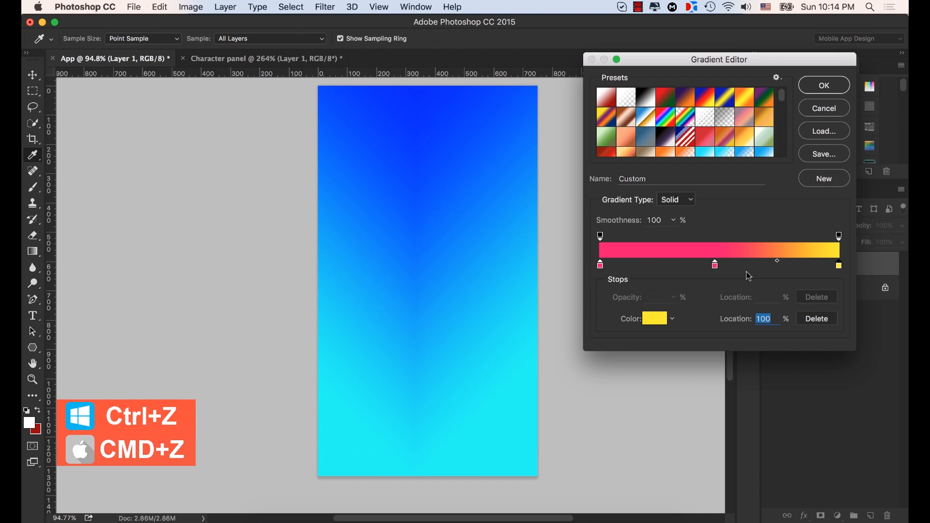
pyautogui.doubleClick(715, 265)
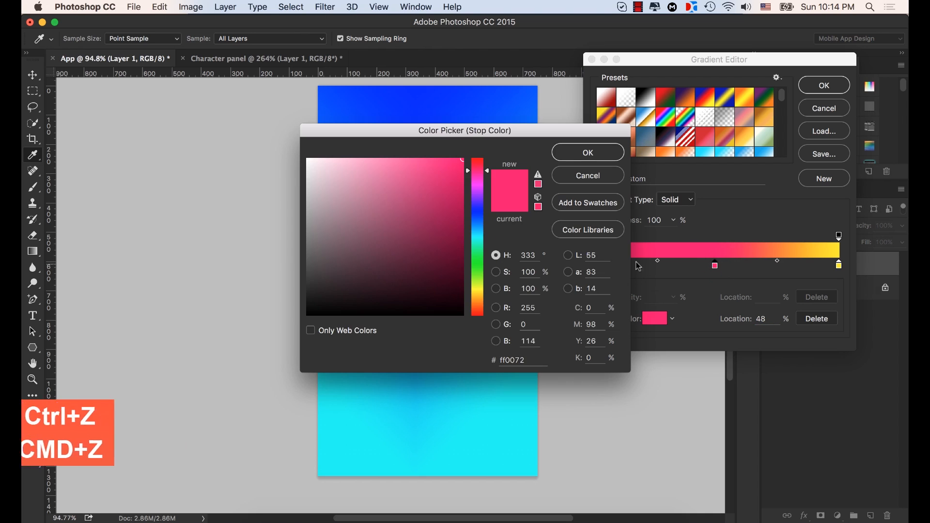
pyautogui.moveTo(482, 216); pyautogui.dragTo(481, 310)
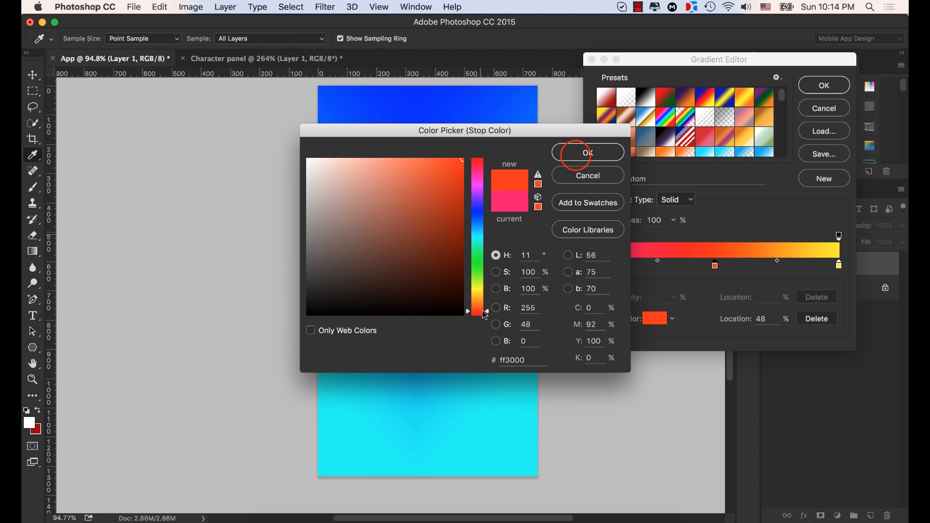
pyautogui.click(581, 153)
# - Move the orange-red stop to location 51% and set the color midpoints to 48% on the pink side and 63% on the yellow side
pyautogui.moveTo(714, 265); pyautogui.dragTo(723, 267)
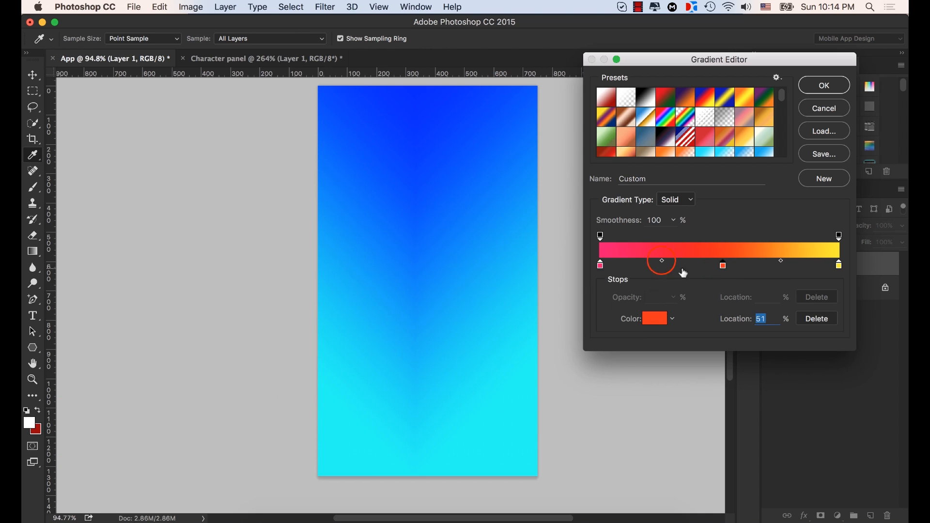
pyautogui.moveTo(661, 261); pyautogui.dragTo(665, 266)
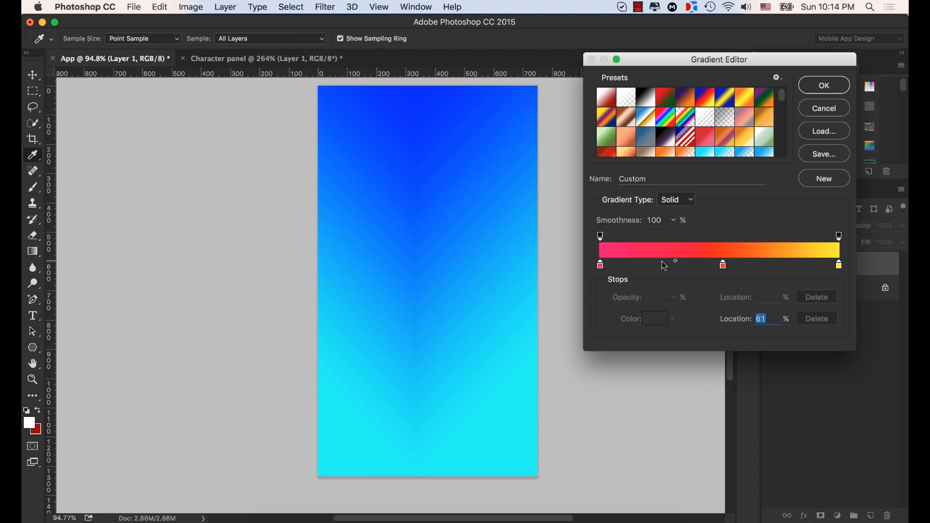
pyautogui.click(784, 252)
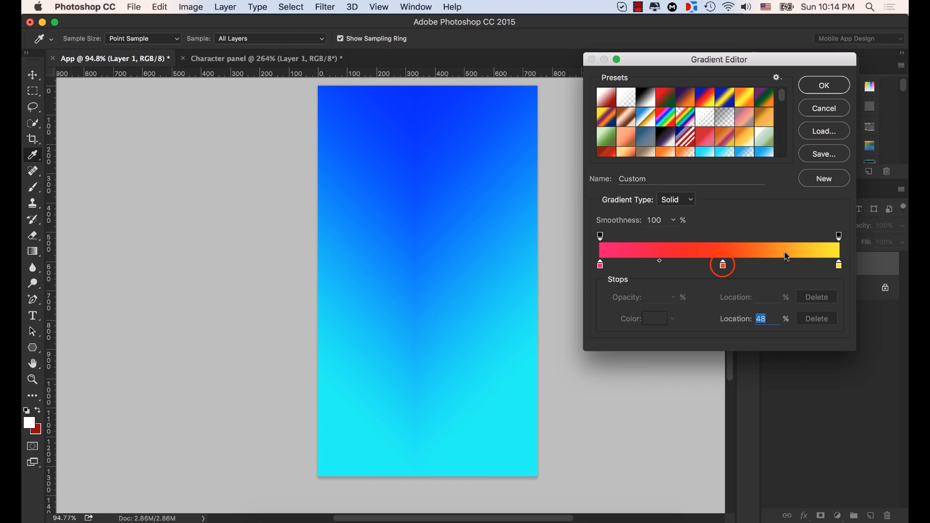
pyautogui.click(723, 266)
pyautogui.moveTo(782, 261)
pyautogui.mouseDown()
pyautogui.moveTo(830, 264)
pyautogui.moveTo(764, 264)
pyautogui.moveTo(826, 264)
pyautogui.moveTo(781, 264)
pyautogui.mouseUp()
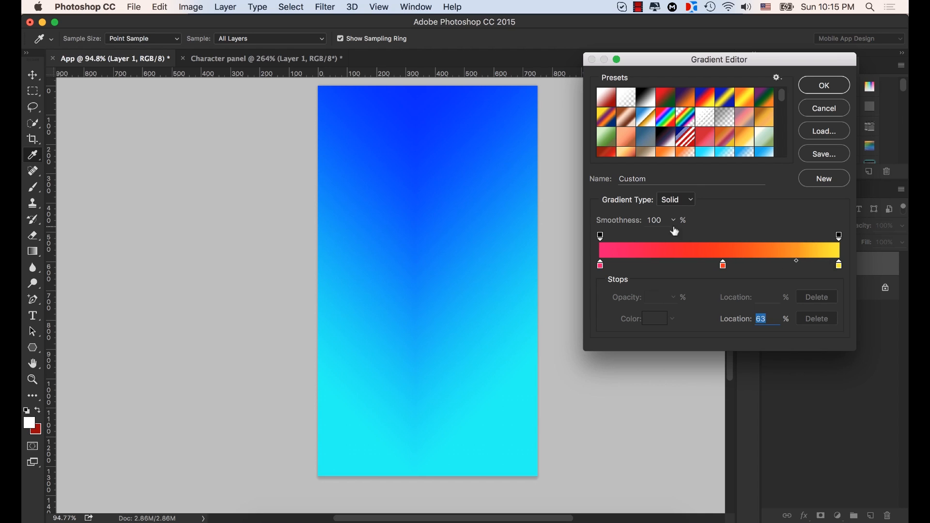
# - Keep the gradient type Solid, accept the gradient, and fill Layer 1 with a diamond gradient from the canvas's upper edge to its lower edge
pyautogui.click(689, 199)
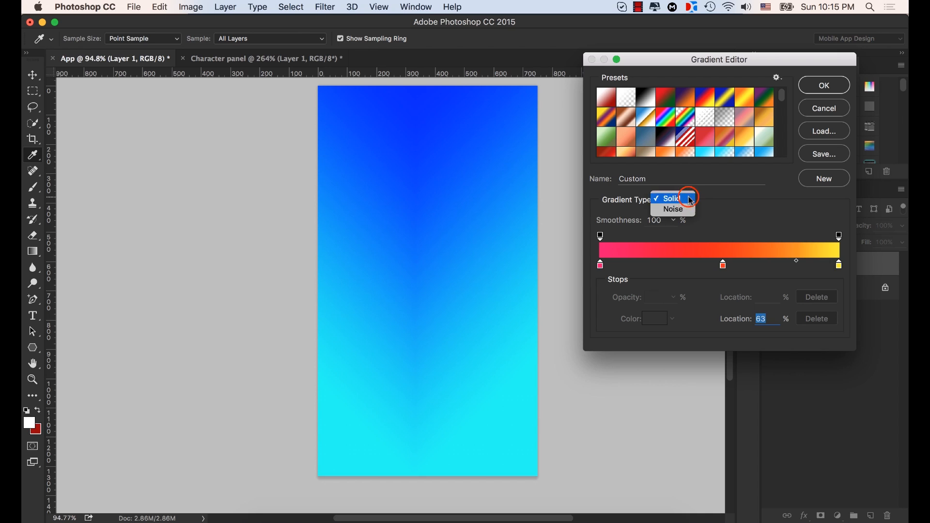
pyautogui.click(691, 200)
pyautogui.click(823, 86)
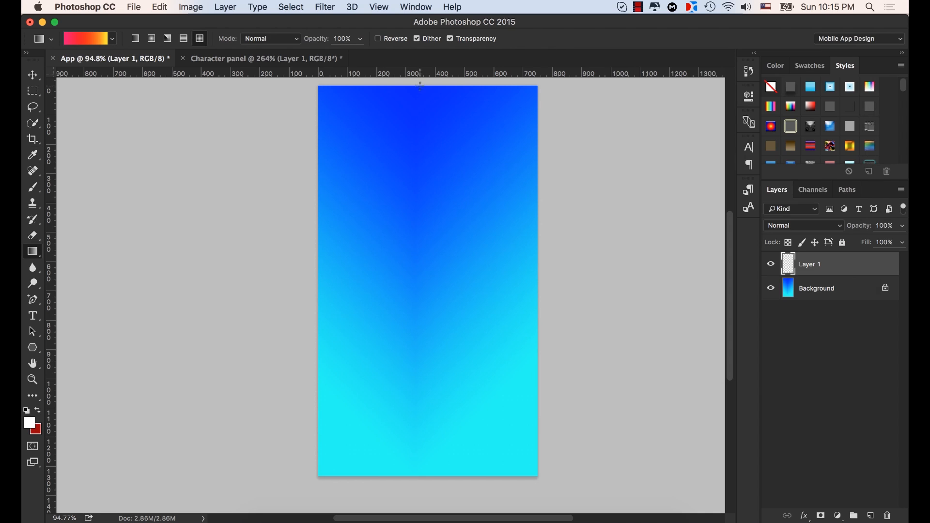
pyautogui.moveTo(417, 86); pyautogui.dragTo(414, 472)
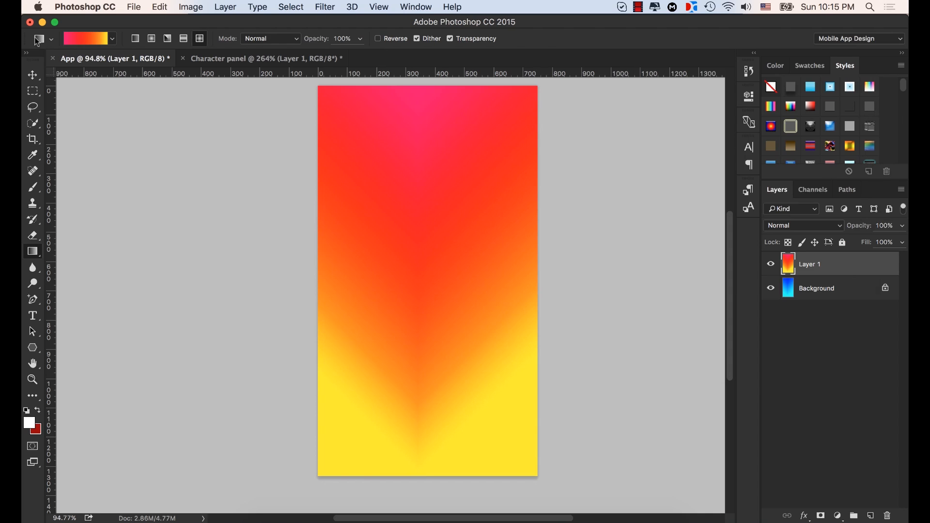
# - Save the pink-orange-yellow gradient as a new preset named Custom and select that preset as the active gradient
pyautogui.click(85, 39)
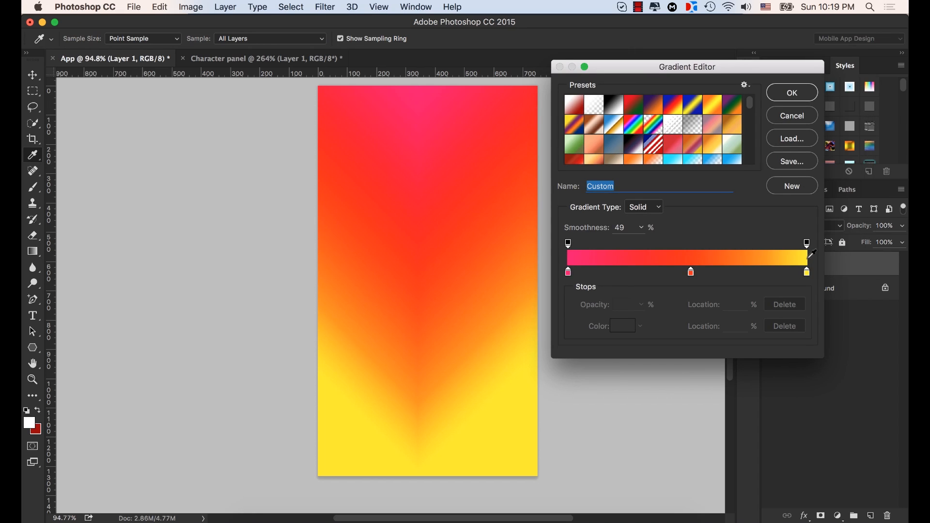
pyautogui.click(793, 187)
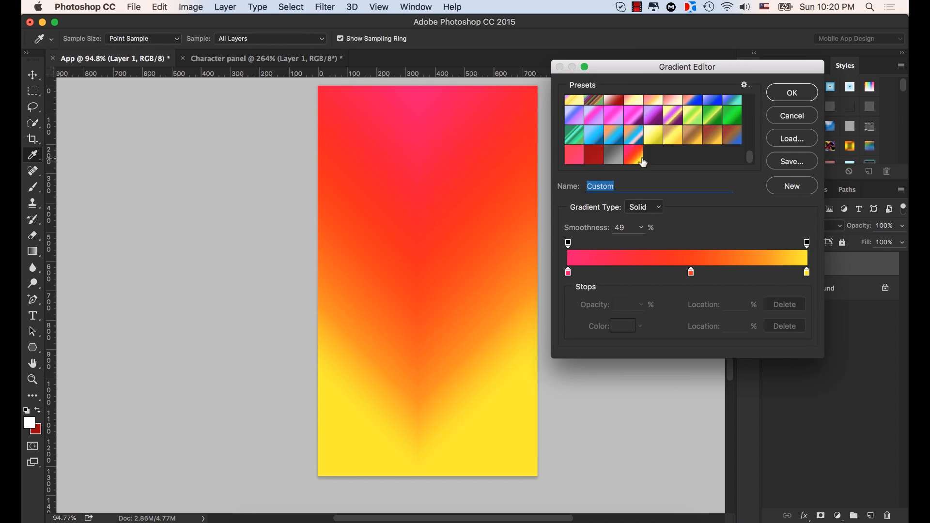
pyautogui.click(653, 135)
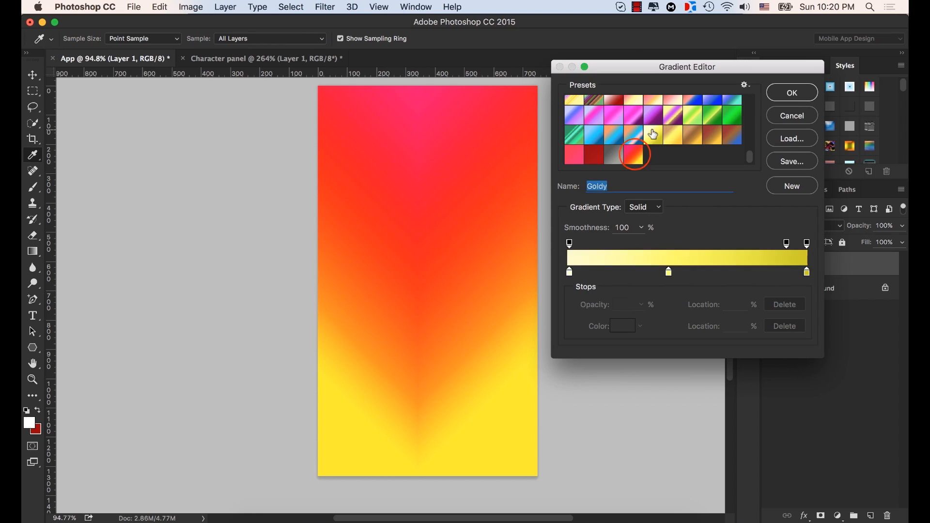
pyautogui.click(634, 155)
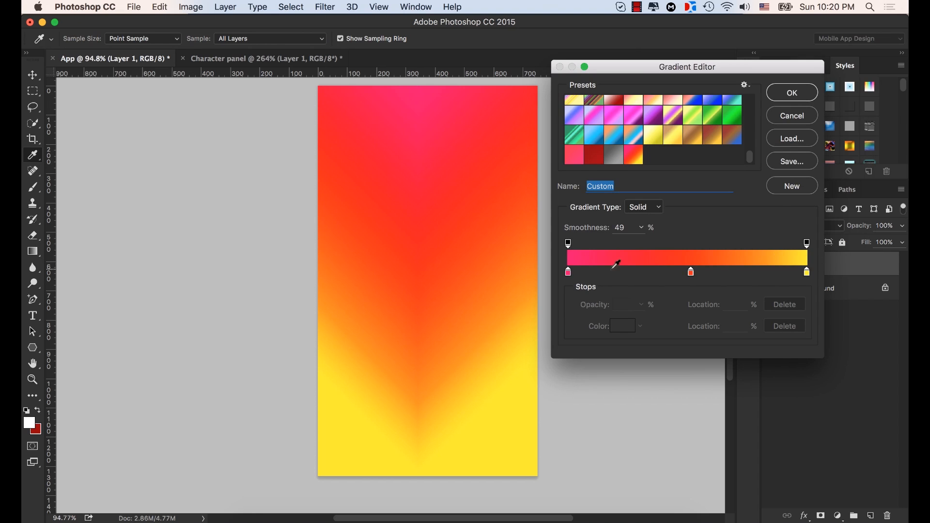
pyautogui.click(791, 93)
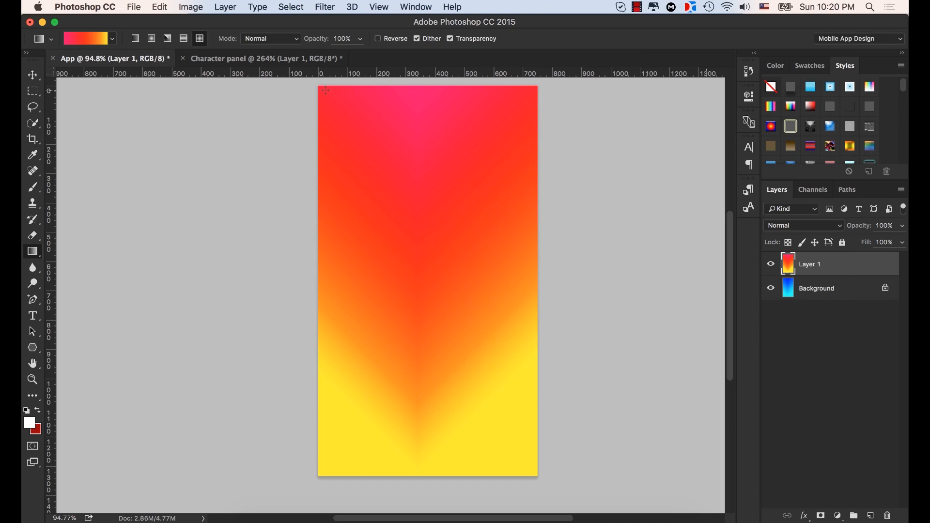
# - Fill Layer 1 with a linear gradient running from the canvas's upper edge down to its lower edge
pyautogui.click(136, 39)
pyautogui.moveTo(409, 86); pyautogui.dragTo(435, 358)
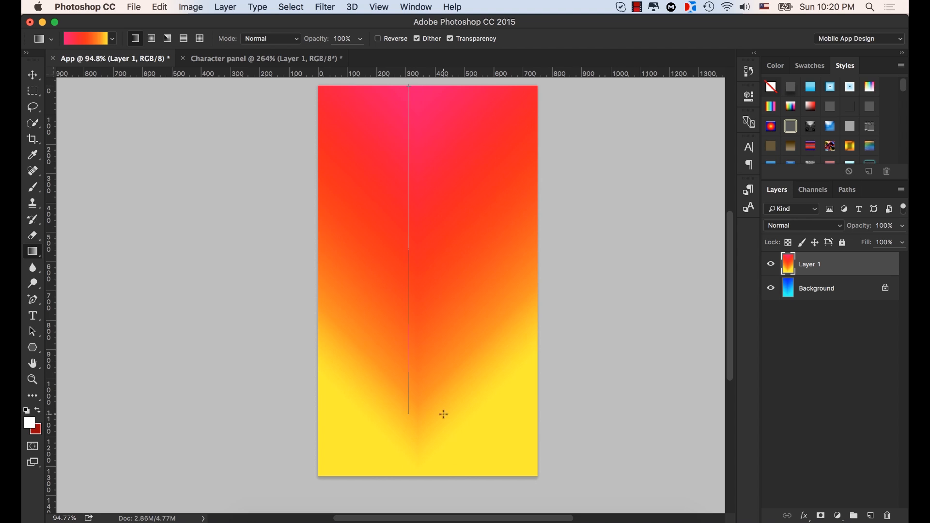
pyautogui.moveTo(444, 414); pyautogui.dragTo(447, 474)
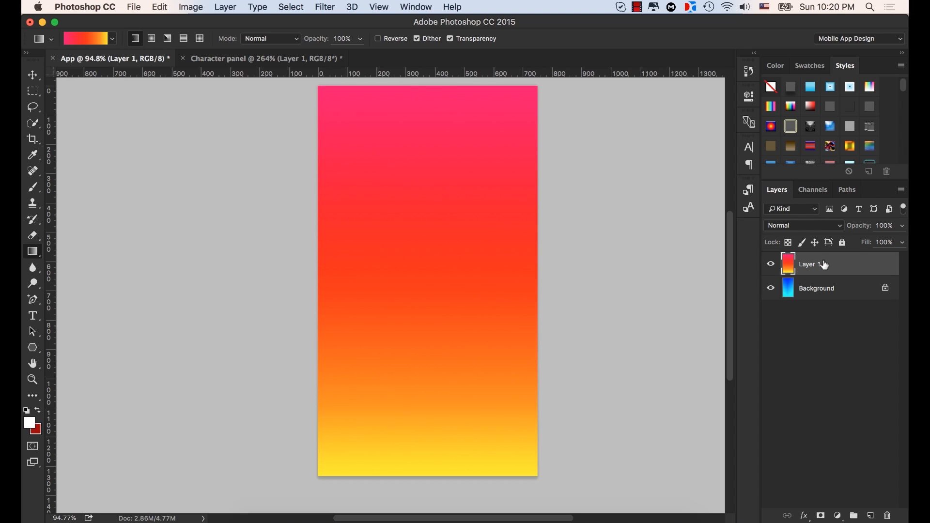
# - Try Layer 1 at 62% opacity and return its opacity to 100%
pyautogui.moveTo(859, 226)
pyautogui.mouseDown()
pyautogui.moveTo(849, 232)
pyautogui.moveTo(865, 231)
pyautogui.moveTo(851, 229)
pyautogui.mouseUp()
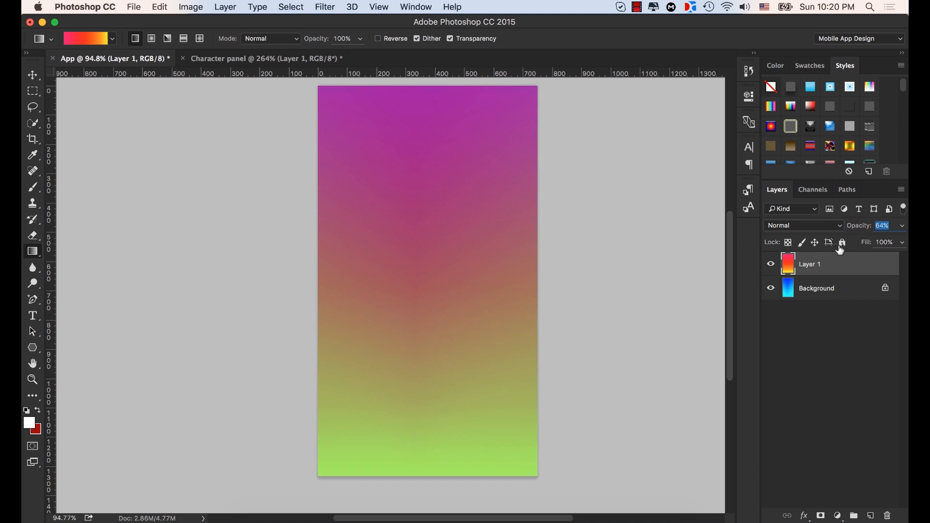
pyautogui.write('62')
pyautogui.press('Return')
pyautogui.moveTo(852, 225); pyautogui.dragTo(906, 234)
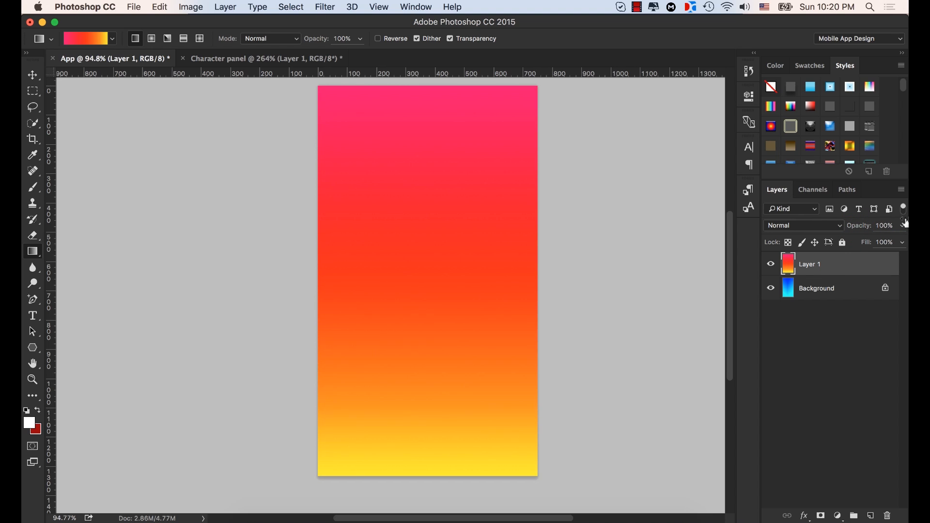
# - Try the Darken, Multiply and Lighten blending modes on Layer 1 over the blue Background gradient
pyautogui.click(840, 228)
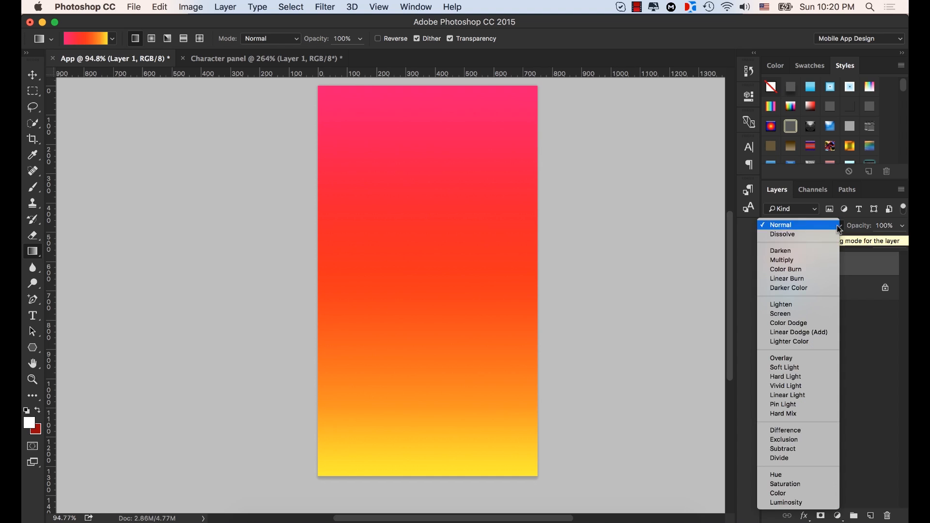
pyautogui.click(800, 251)
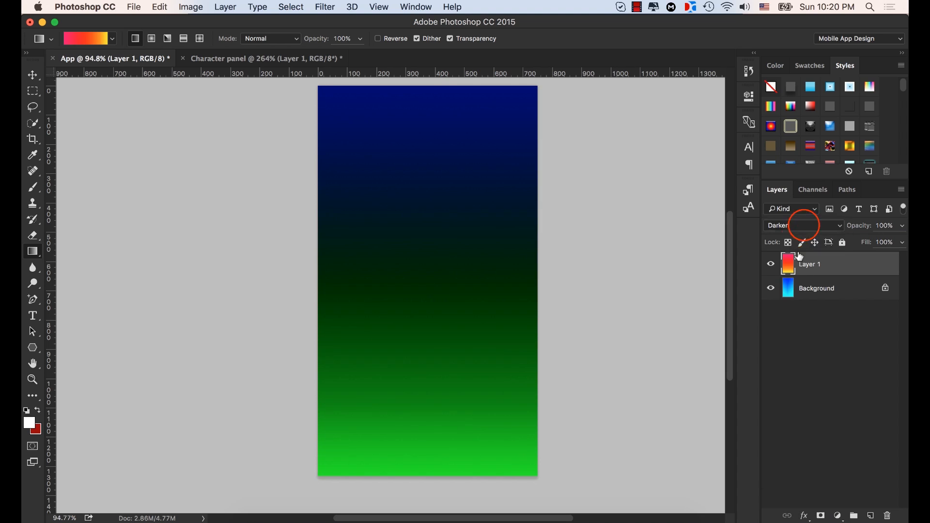
pyautogui.click(802, 226)
pyautogui.click(799, 235)
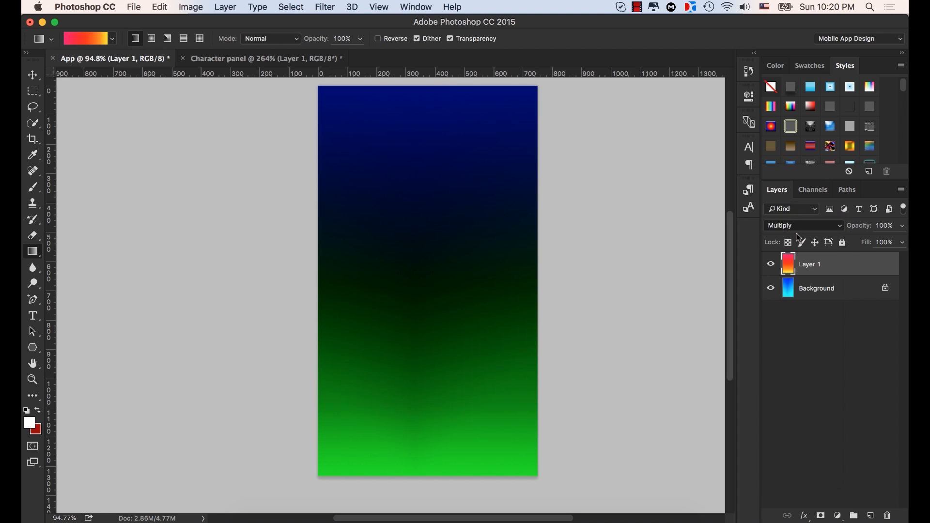
pyautogui.click(804, 226)
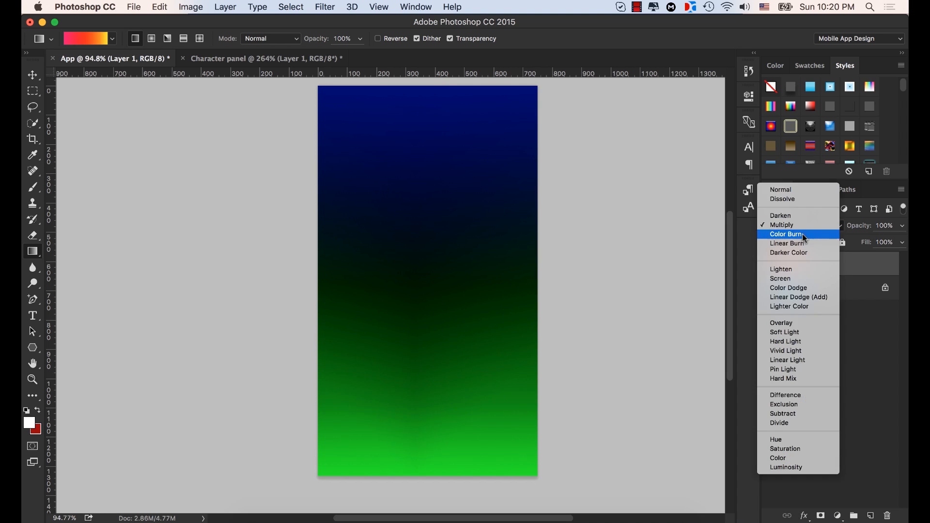
pyautogui.click(800, 270)
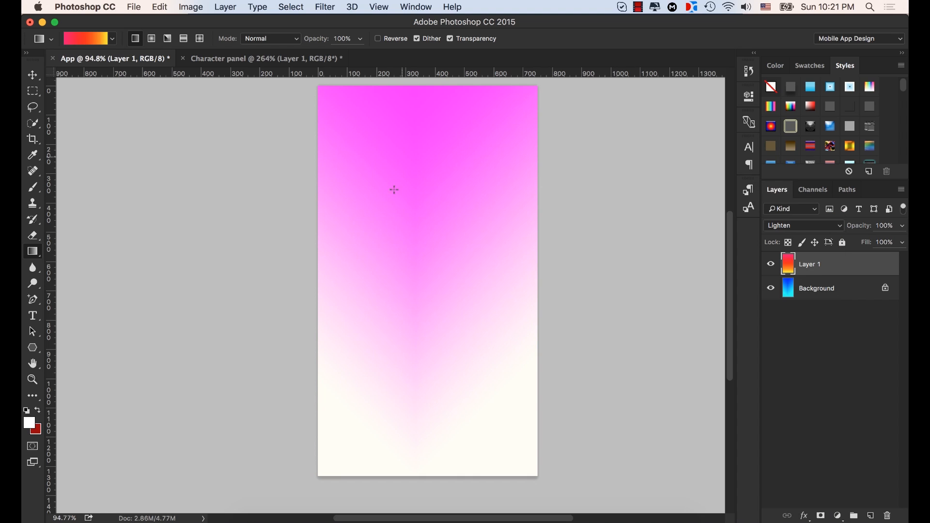
# - Reselect Layer 1 and try its blending mode as Screen and as Overlay
pyautogui.click(817, 288)
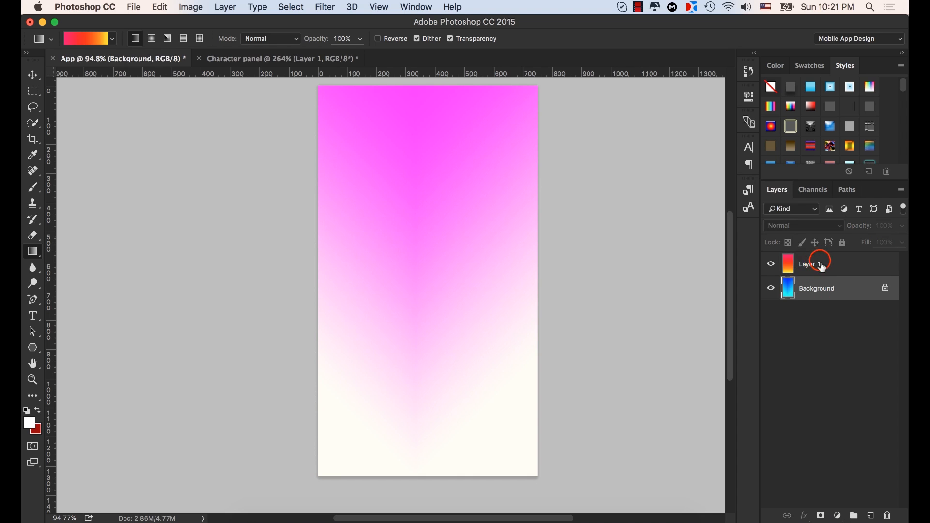
pyautogui.click(821, 265)
pyautogui.click(824, 225)
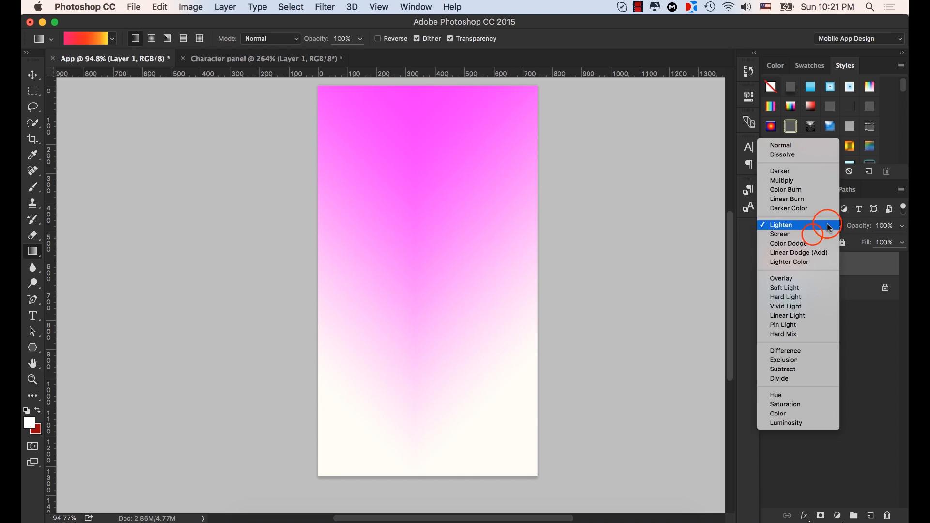
pyautogui.click(815, 234)
pyautogui.click(811, 226)
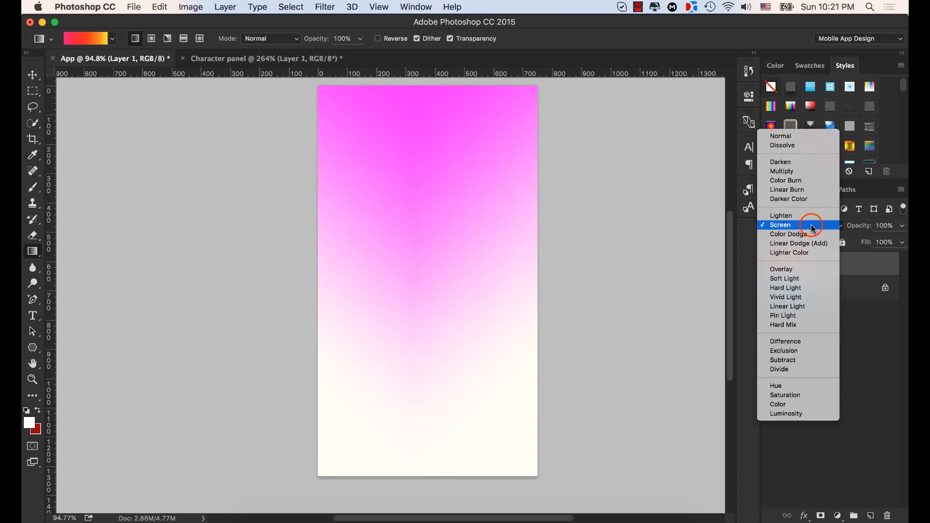
pyautogui.click(800, 269)
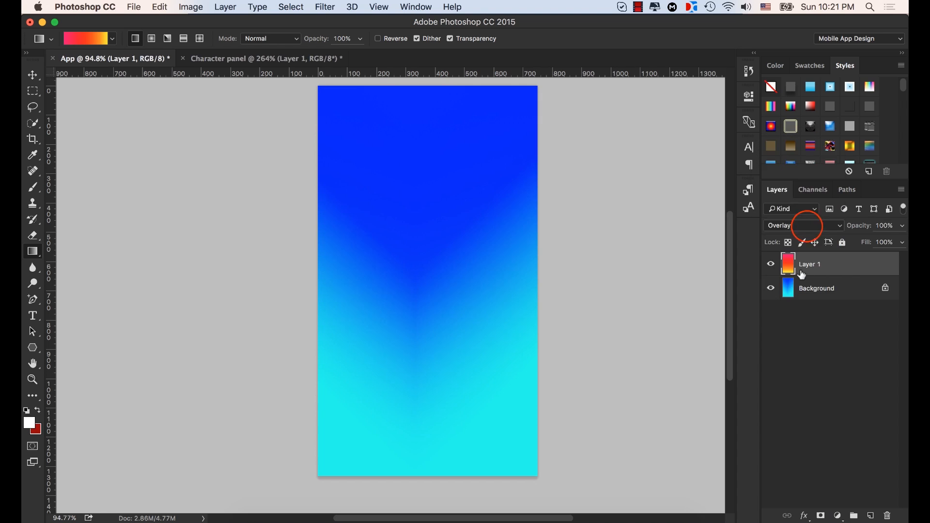
# - Try the Soft Light and Hard Light blending modes on Layer 1
pyautogui.click(807, 225)
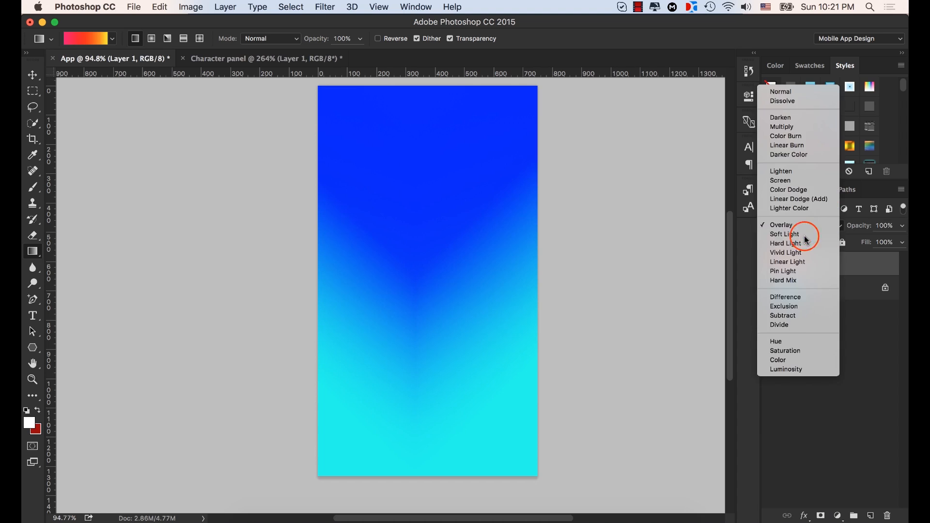
pyautogui.click(806, 237)
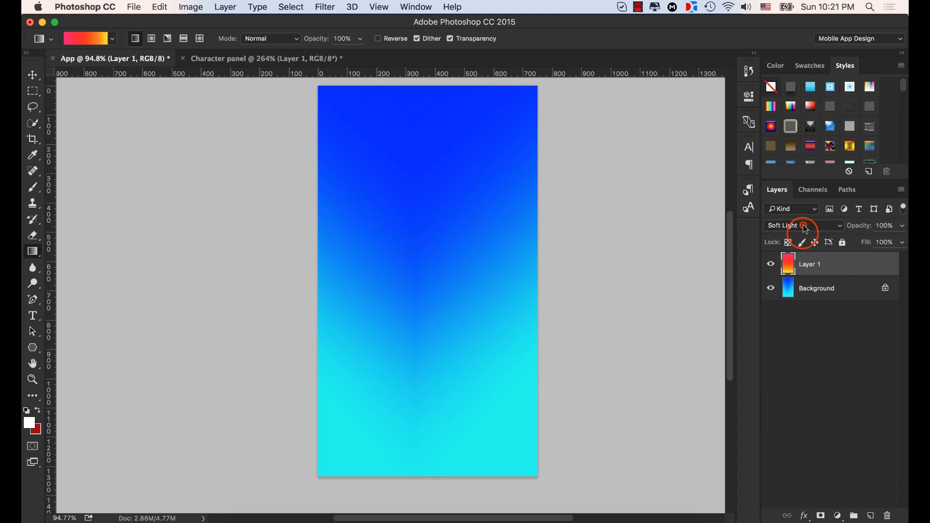
pyautogui.click(806, 226)
pyautogui.click(805, 236)
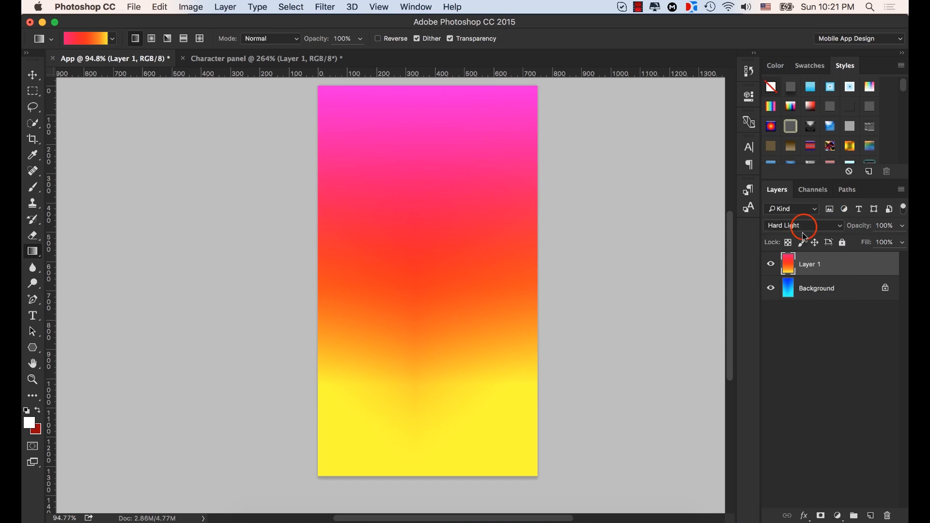
# - Try the Vivid Light and Pin Light blending modes on Layer 1 over the blue Background gradient
pyautogui.click(804, 227)
pyautogui.click(806, 236)
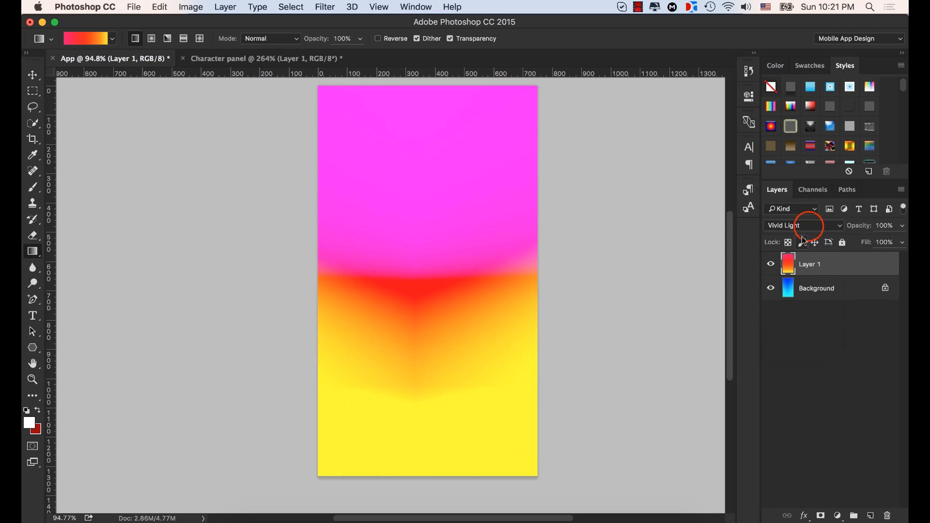
pyautogui.click(808, 226)
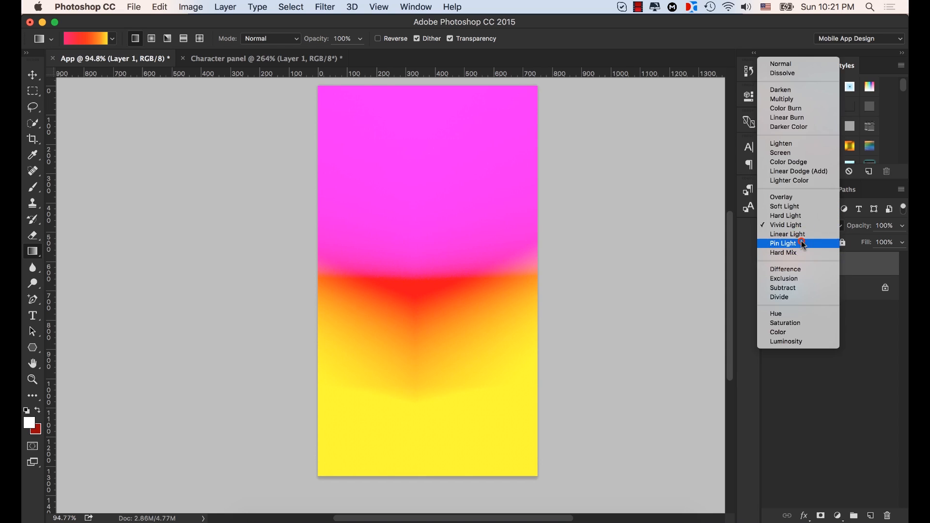
pyautogui.click(802, 242)
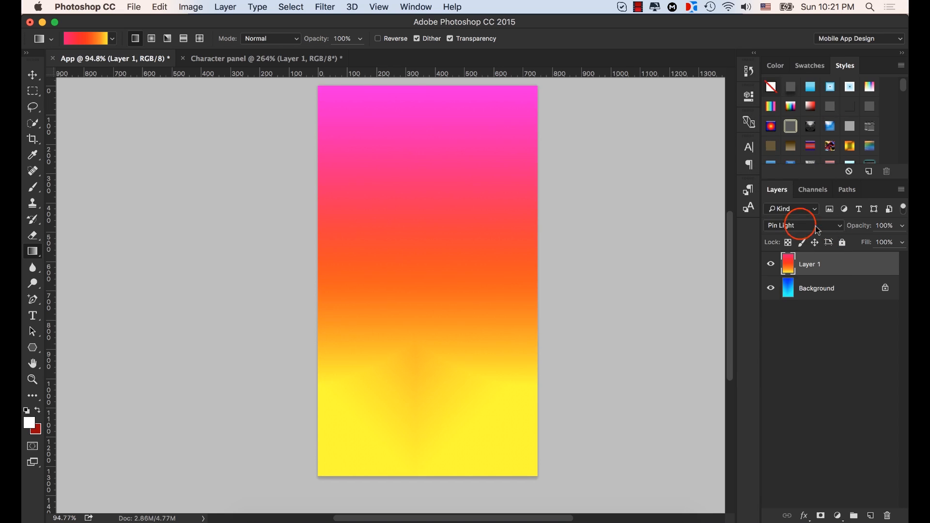
# - Try the Hard Mix, Divide and Saturation blending modes on Layer 1
pyautogui.click(800, 224)
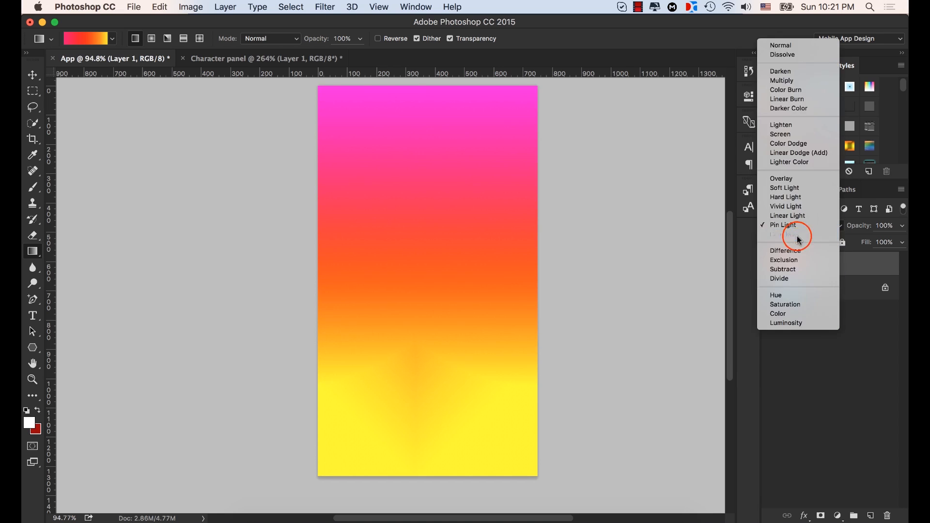
pyautogui.click(797, 235)
pyautogui.click(807, 224)
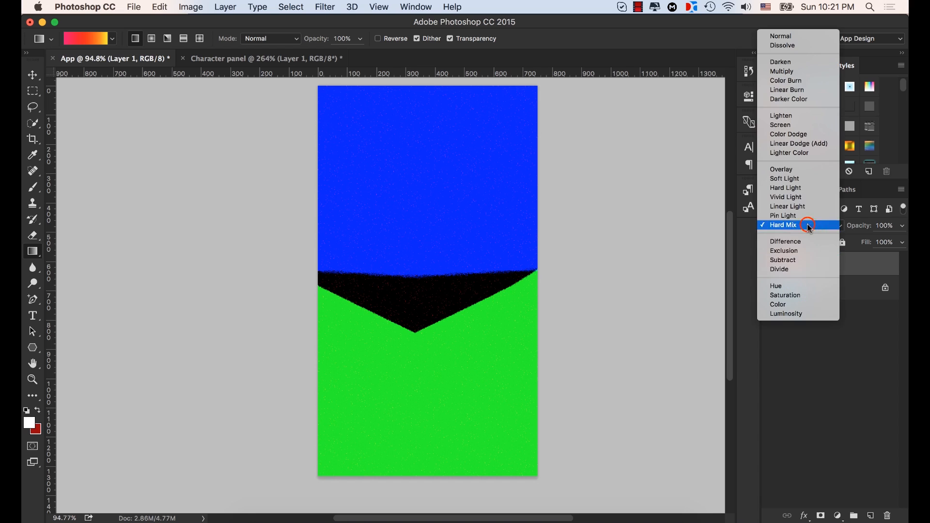
pyautogui.click(804, 268)
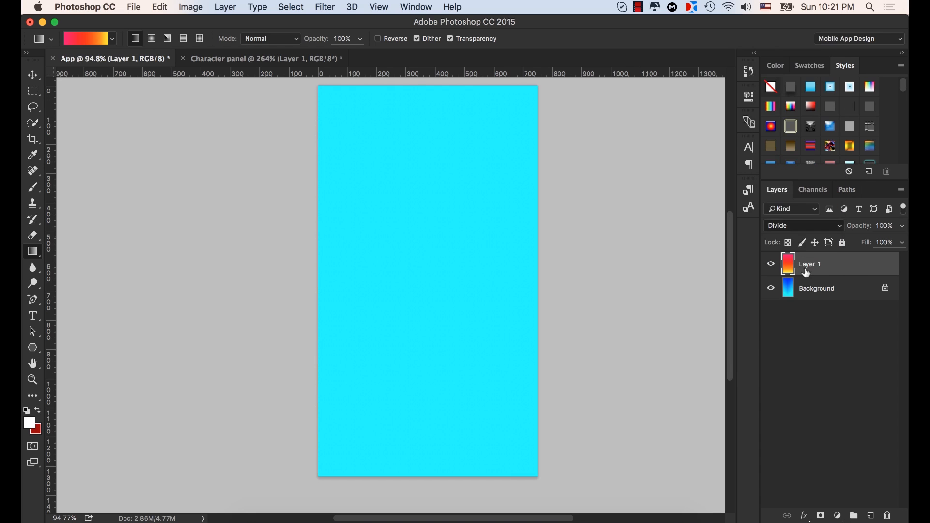
pyautogui.click(799, 225)
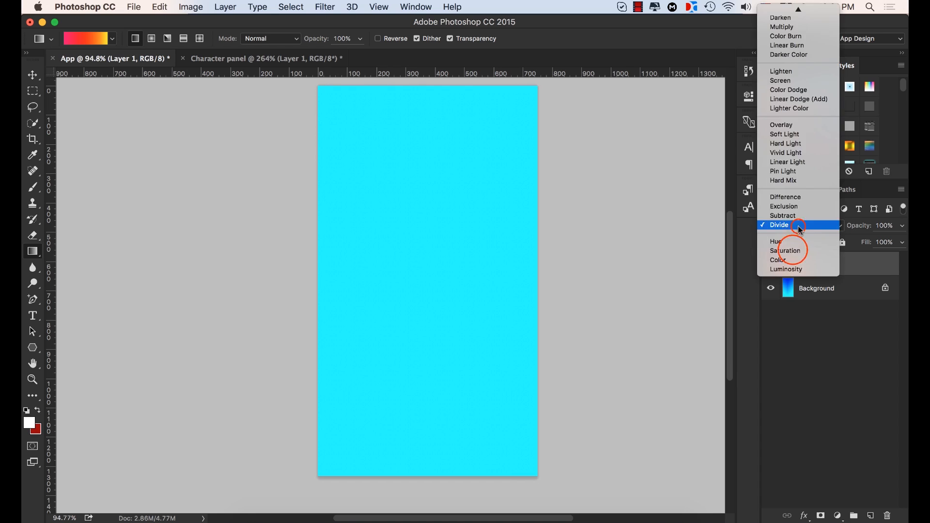
pyautogui.click(794, 251)
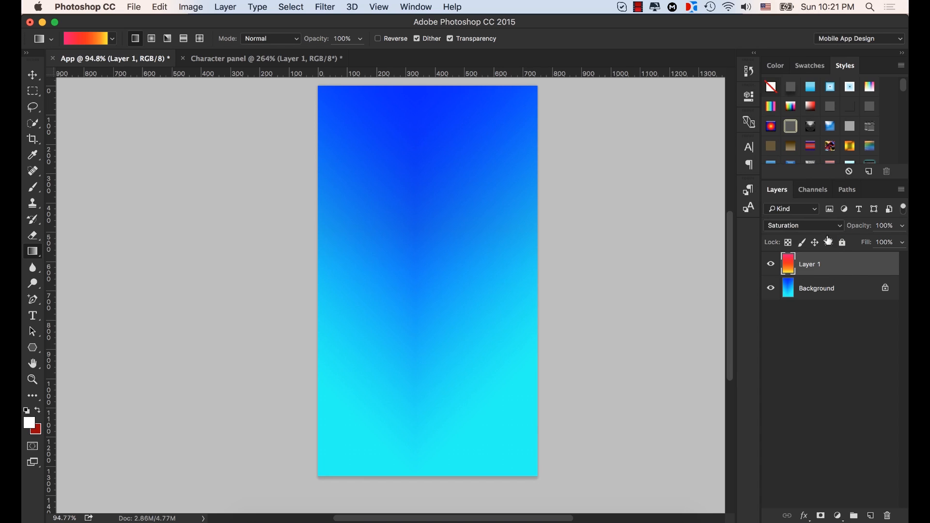
# - Return Layer 1's blending mode to Normal
pyautogui.click(832, 225)
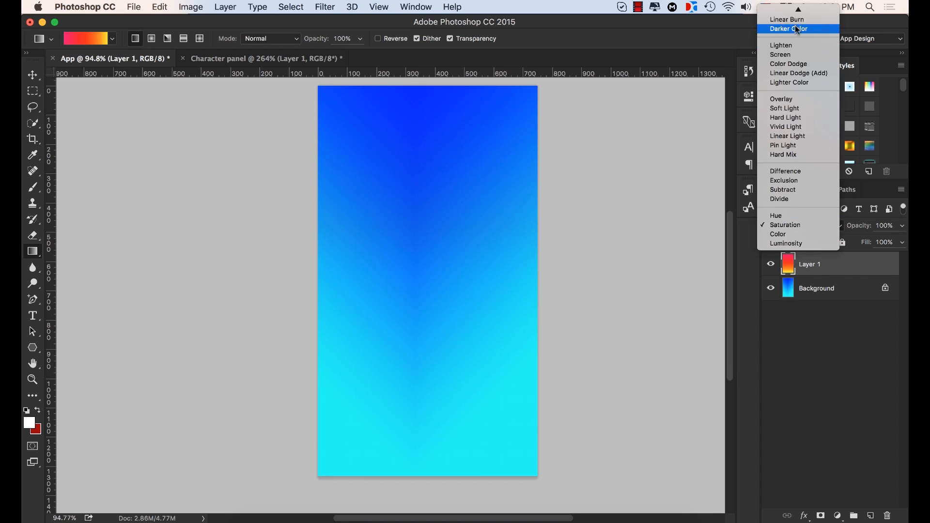
pyautogui.click(792, 11)
pyautogui.click(793, 12)
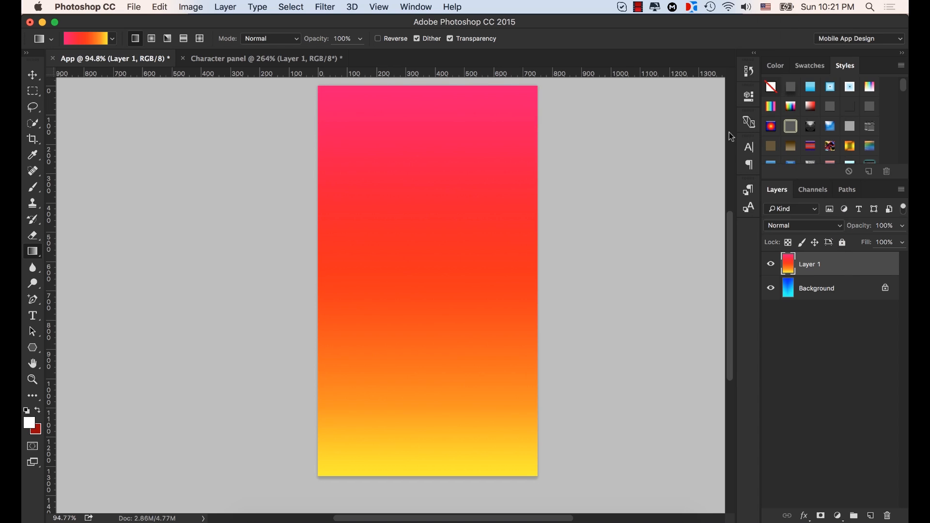